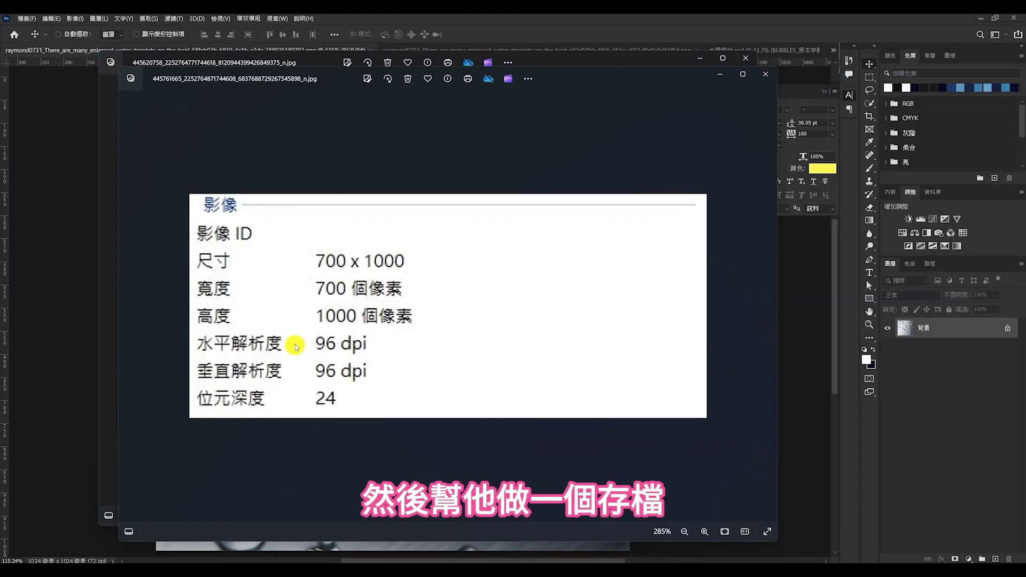
Compare the 72 ppi Image Size with the saved 700 x 1000 file's 96 dpi properties
left_click_drag(319, 76, 300, 405)
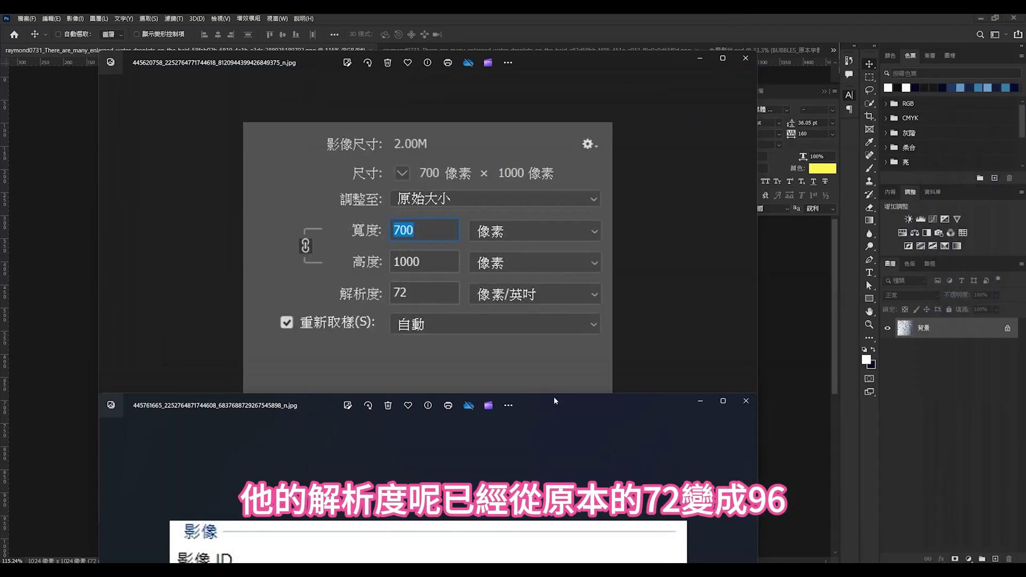
left_click_drag(554, 401, 549, 129)
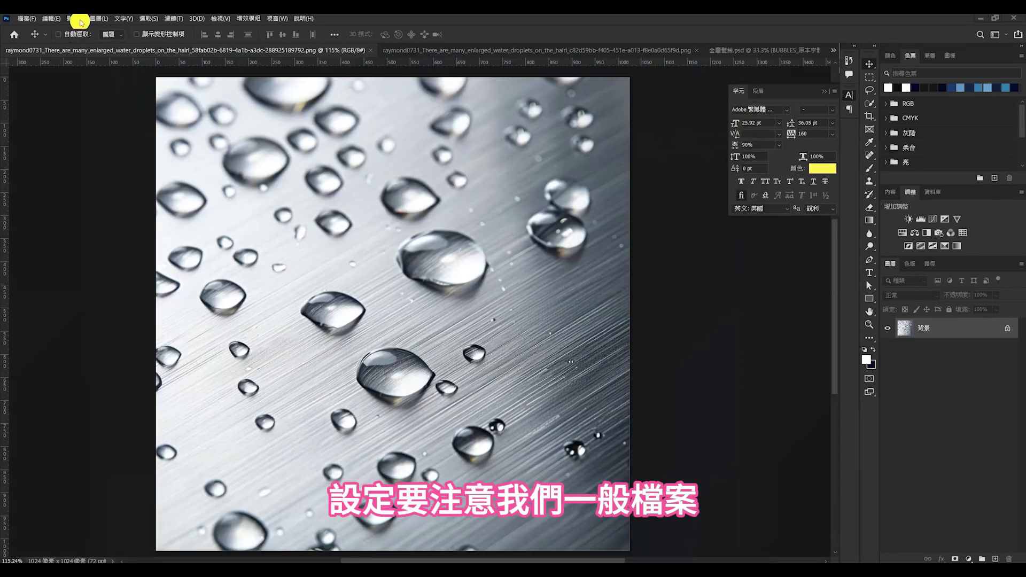
left_click(78, 18)
mouse_move(113, 28)
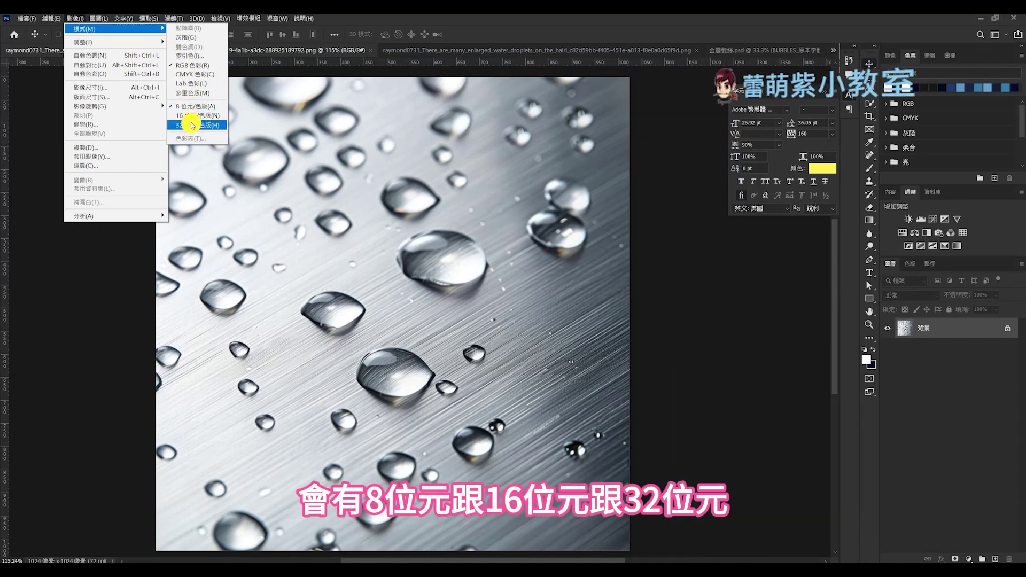
key("Escape")
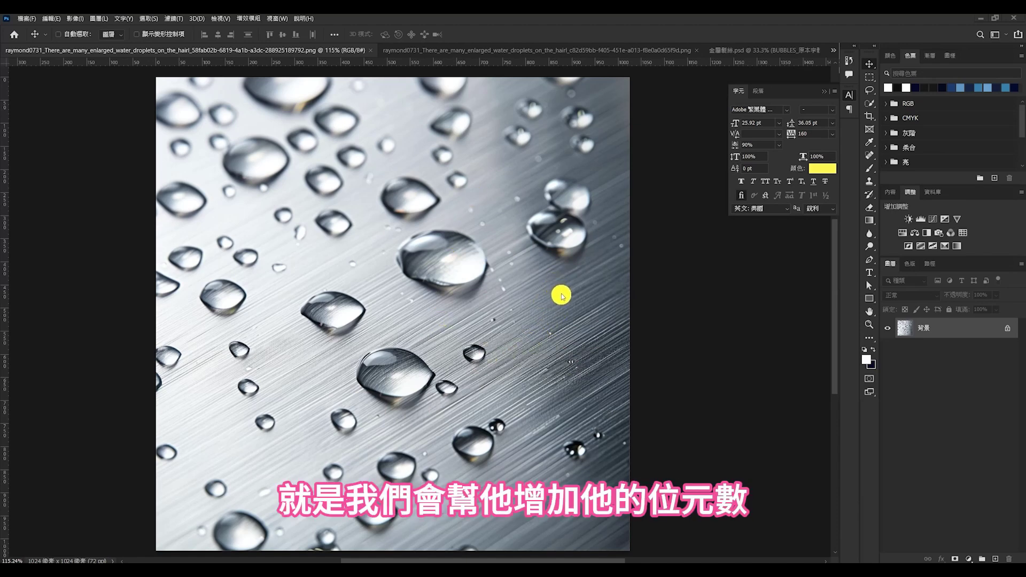
left_click(76, 19)
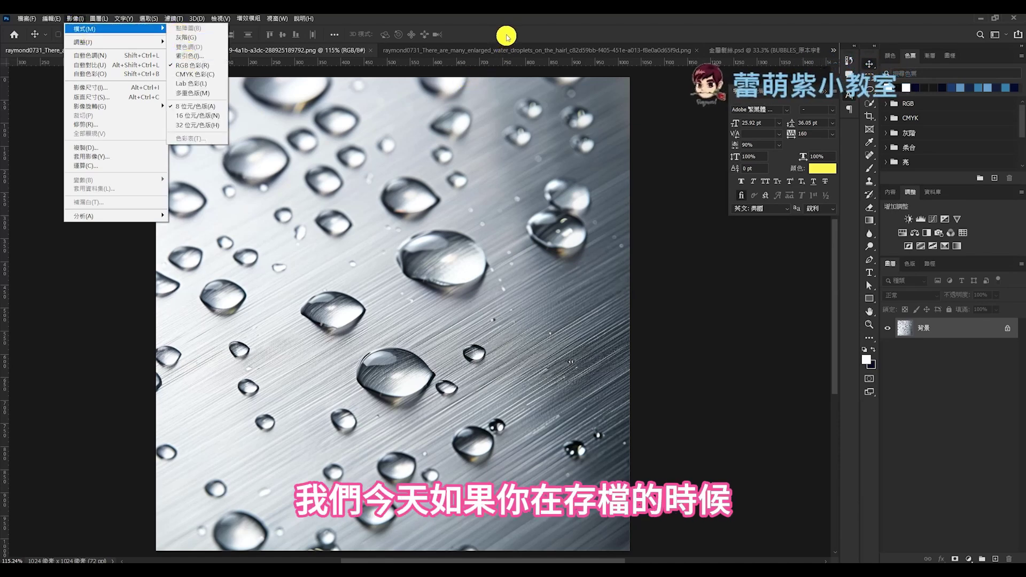
left_click(497, 55)
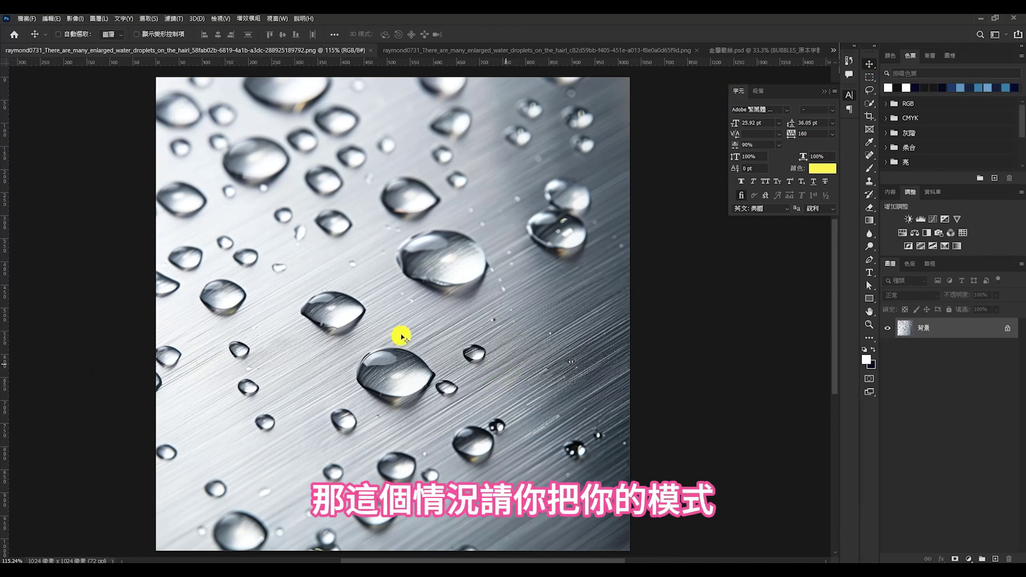
left_click(73, 20)
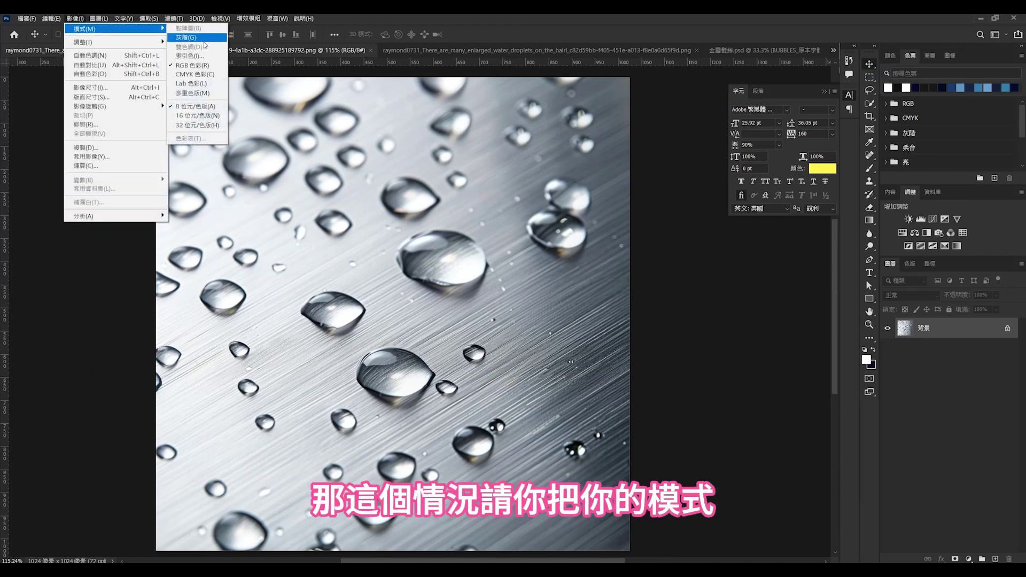
mouse_move(116, 29)
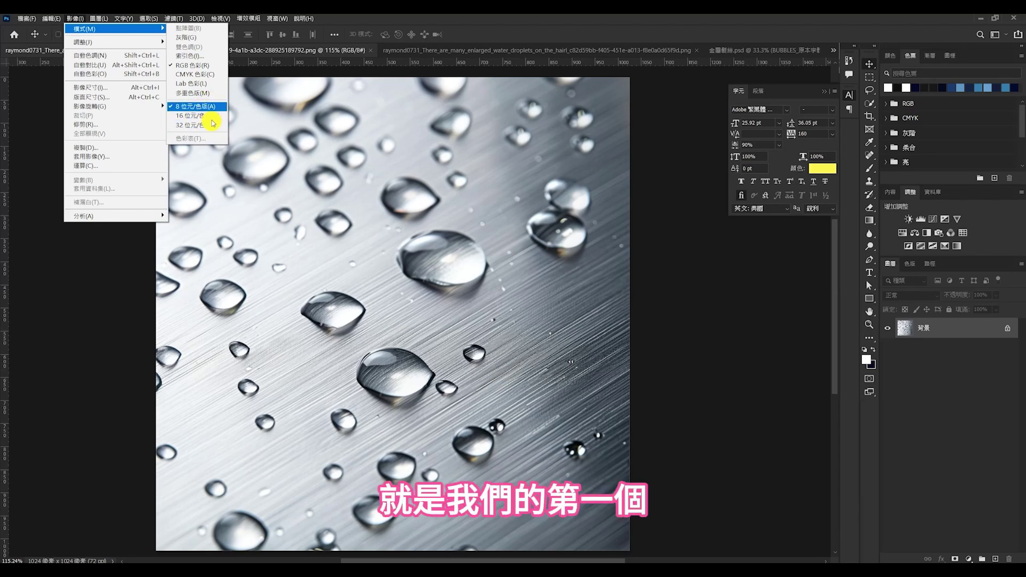
left_click(481, 65)
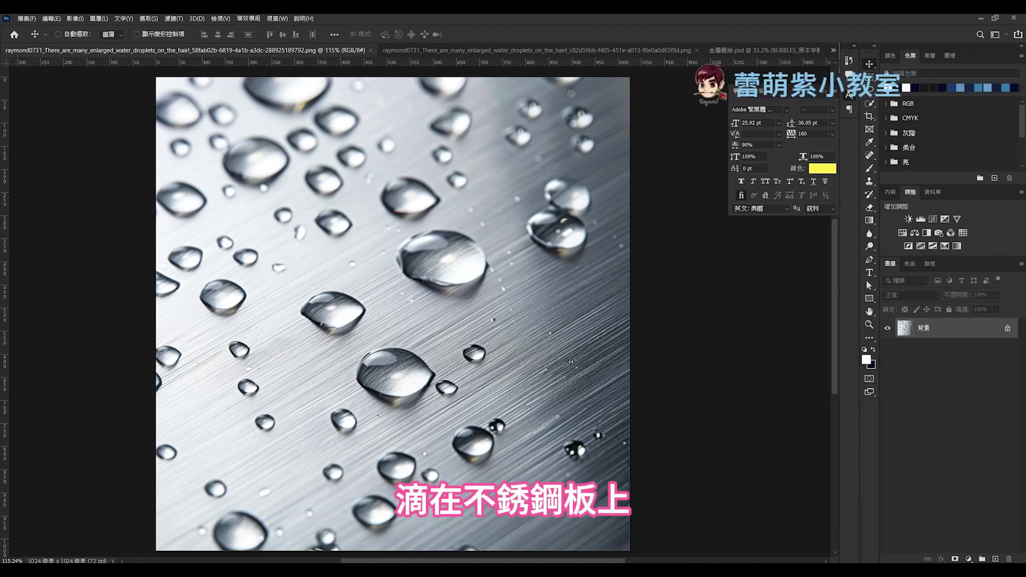
Zoom into the droplet reflections, then switch to the second droplet reference document
scroll(350, 317, "up", 3)
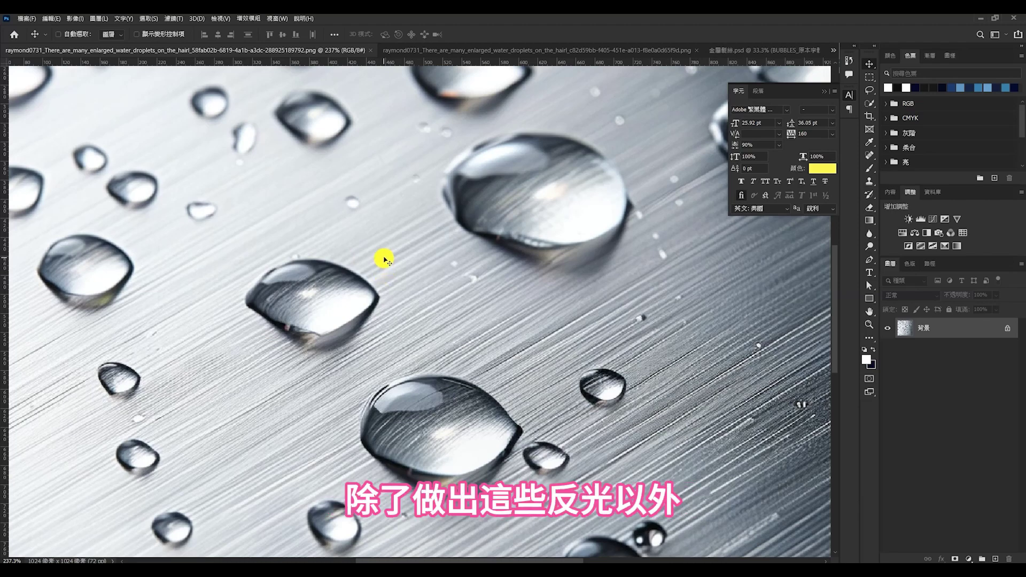
key("ctrl+Tab")
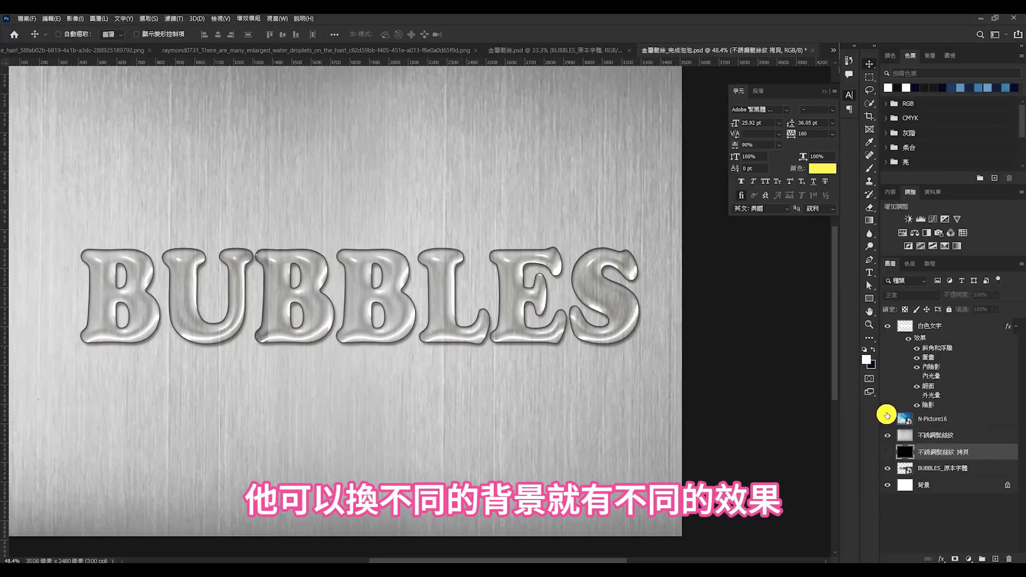
Make the N-Picture16 sky layer visible behind the BUBBLES letters
left_click(887, 417)
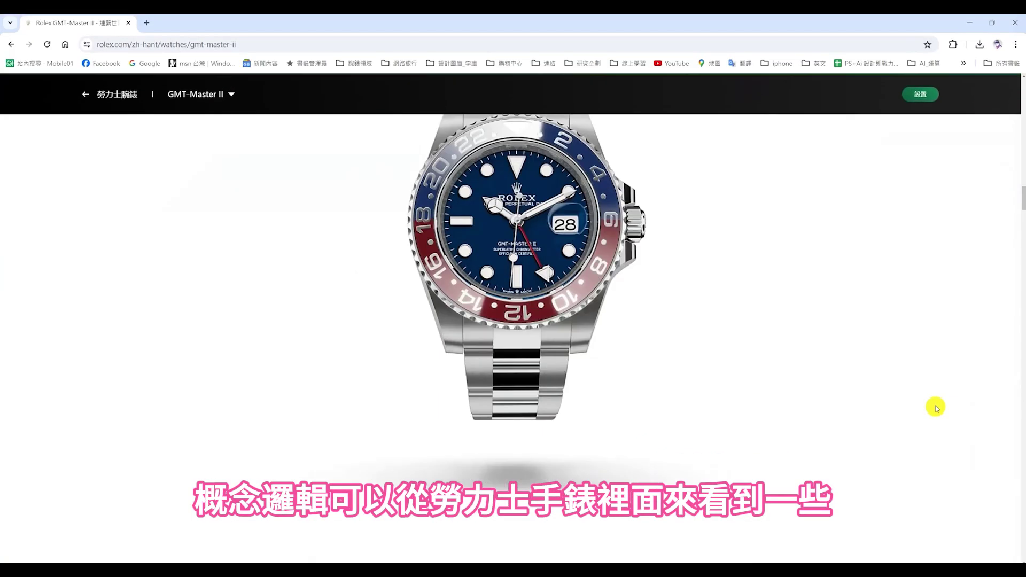
scroll(831, 267, "up", 1)
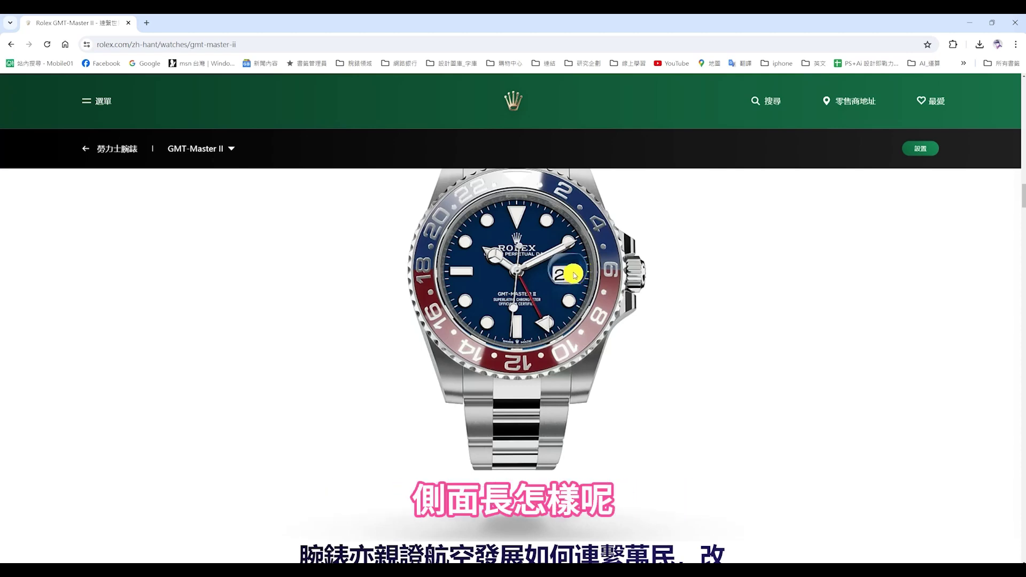
scroll(588, 321, "up", 2)
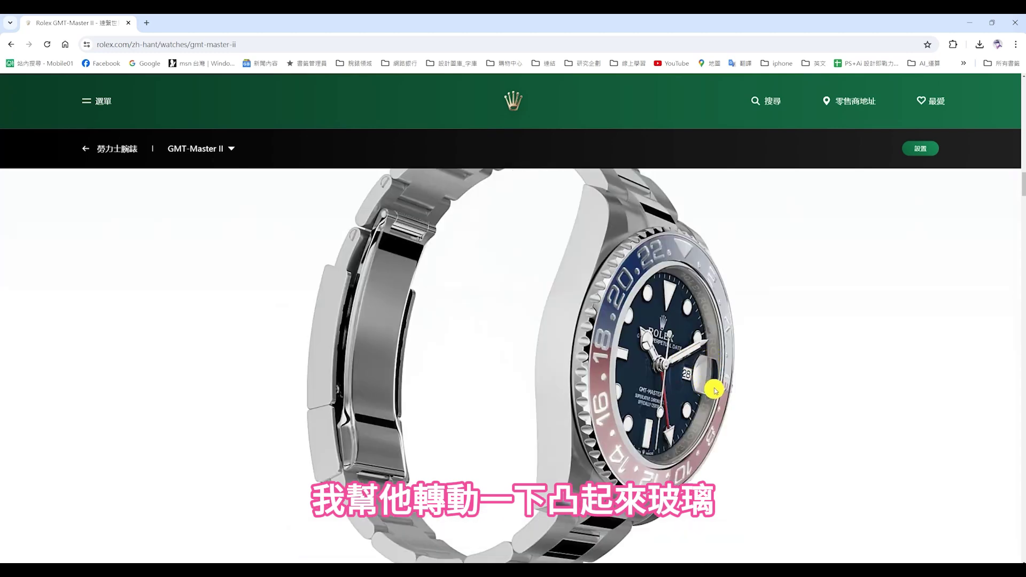
scroll(715, 390, "down", 2)
scroll(631, 320, "down", 2)
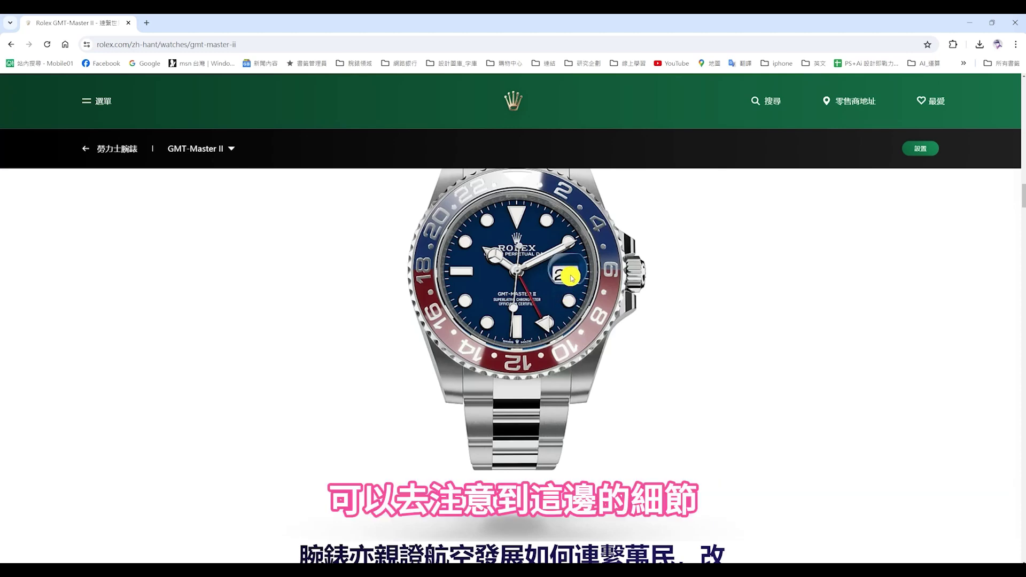
scroll(567, 286, "down", 3)
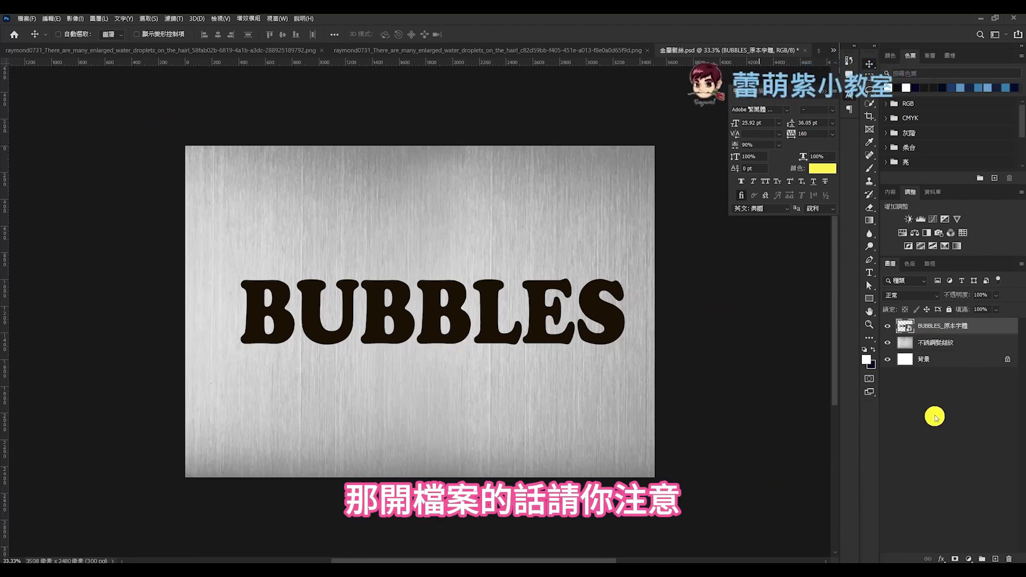
Toggle the BUBBLES text layer off and back on to inspect the bare steel texture
left_click(941, 343)
left_click(887, 326)
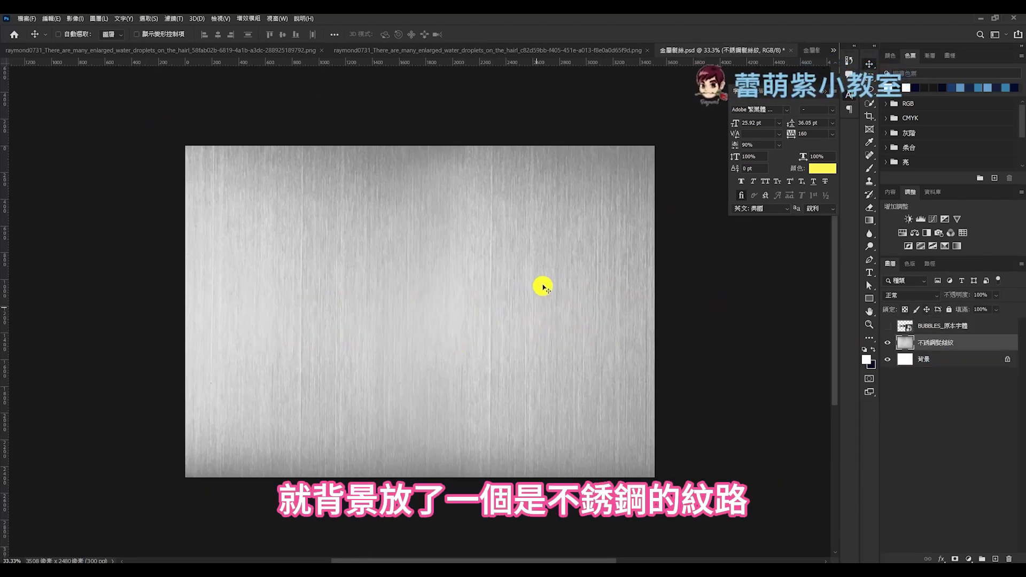
left_click(941, 326)
left_click(887, 325)
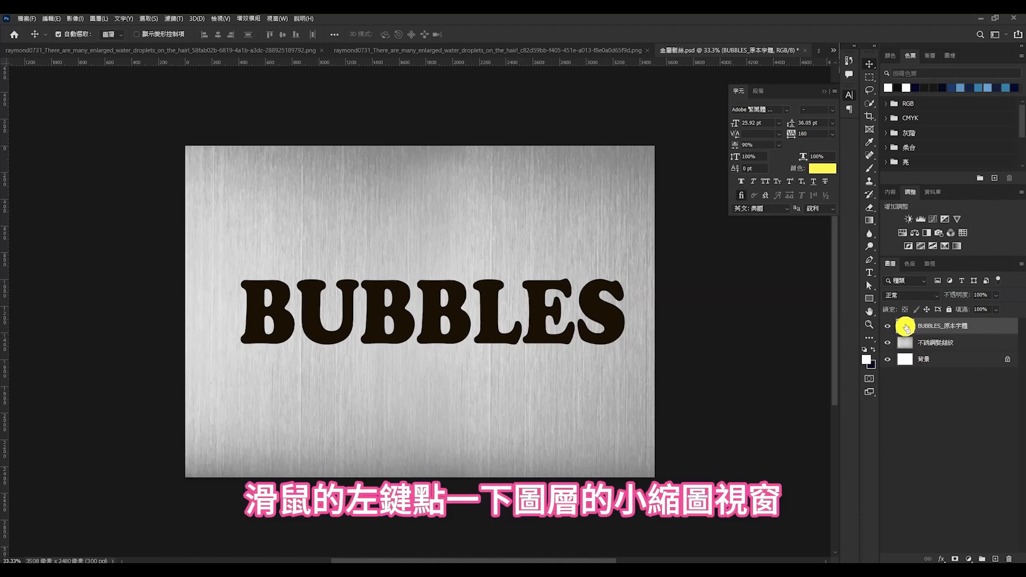
Fill a new layer with white inside the BUBBLES letter selection, then deselect
left_click(906, 327, "ctrl")
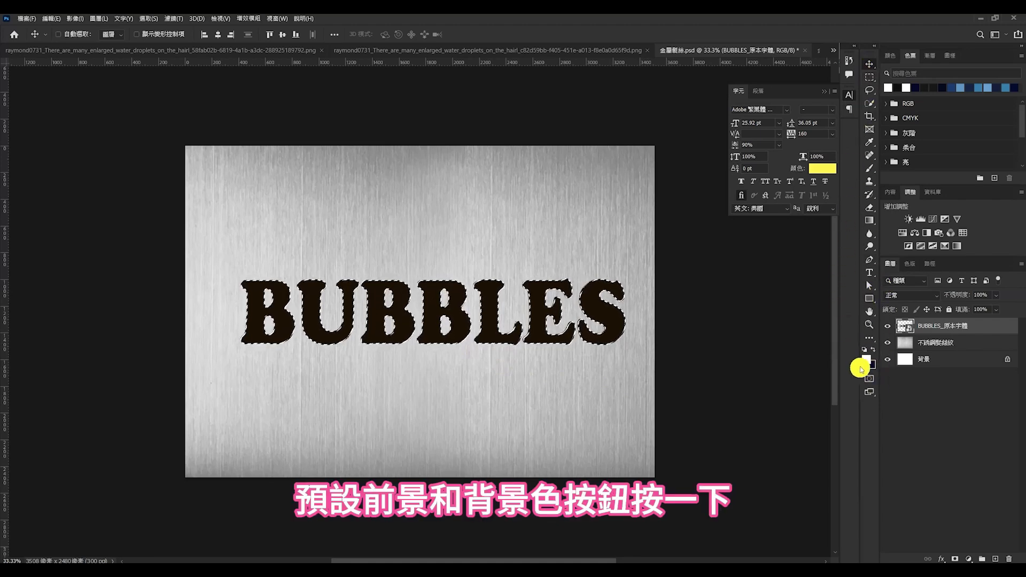
left_click(865, 350)
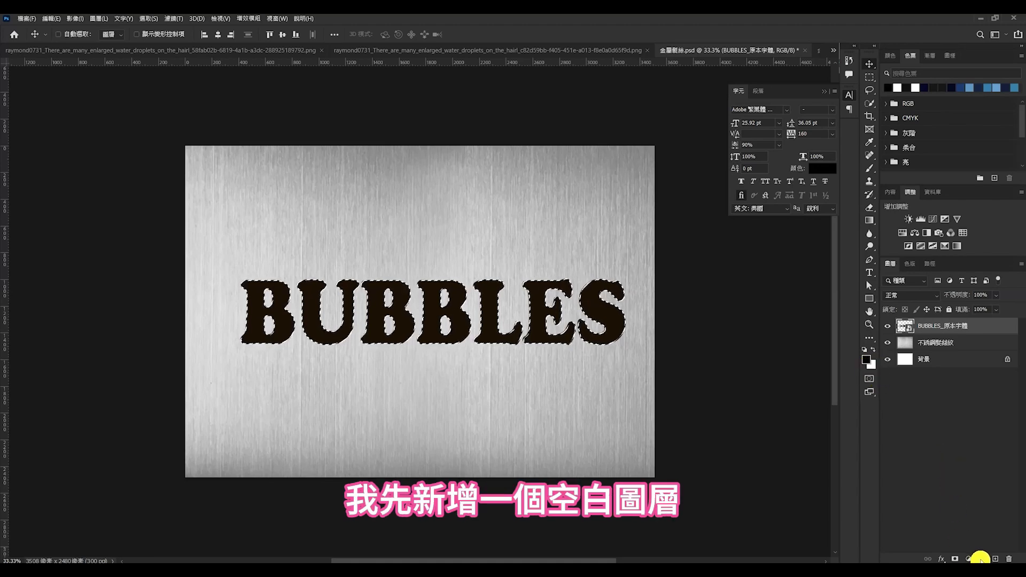
left_click(995, 559)
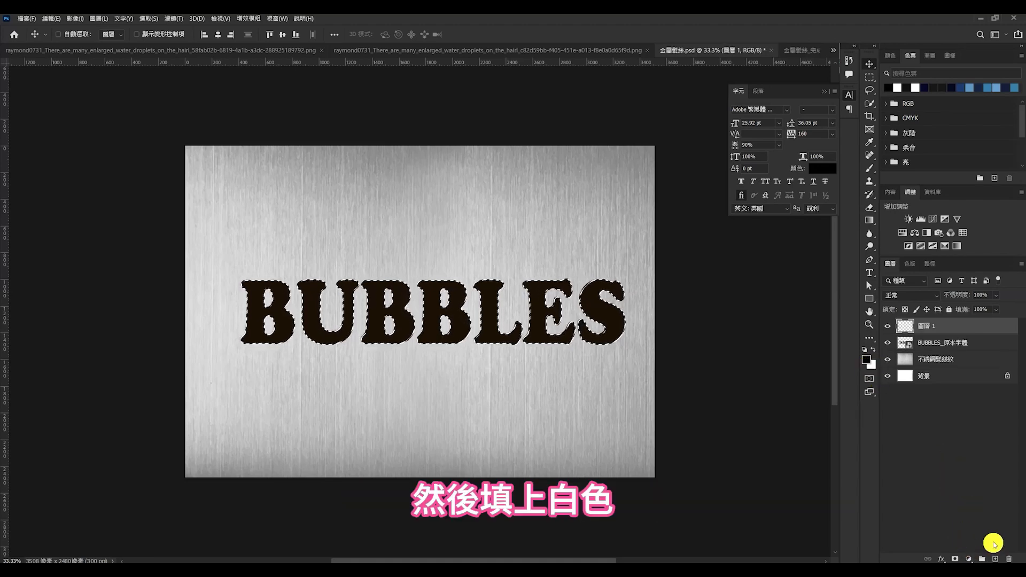
key("ctrl")
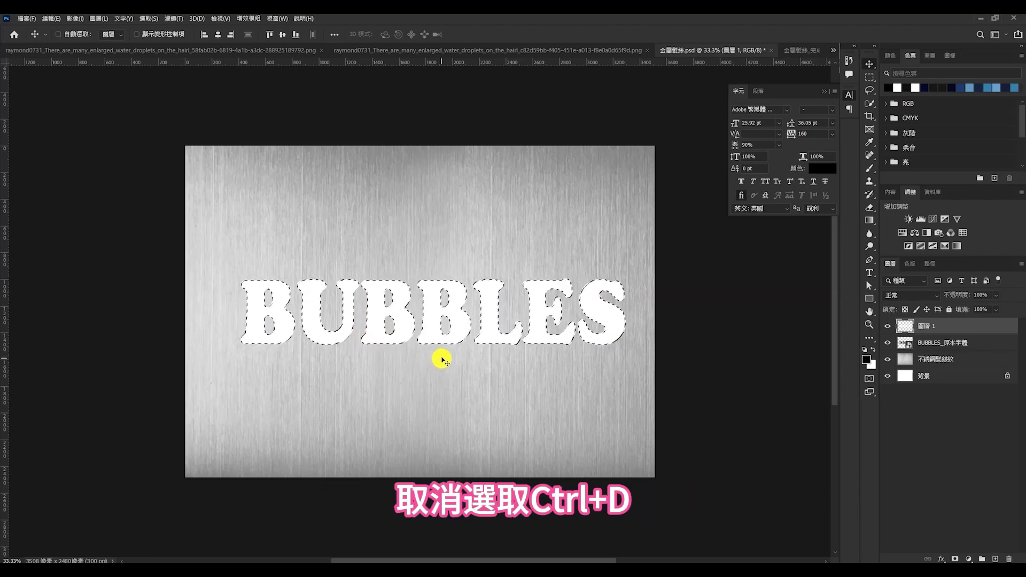
key("ctrl")
key("ctrl+d")
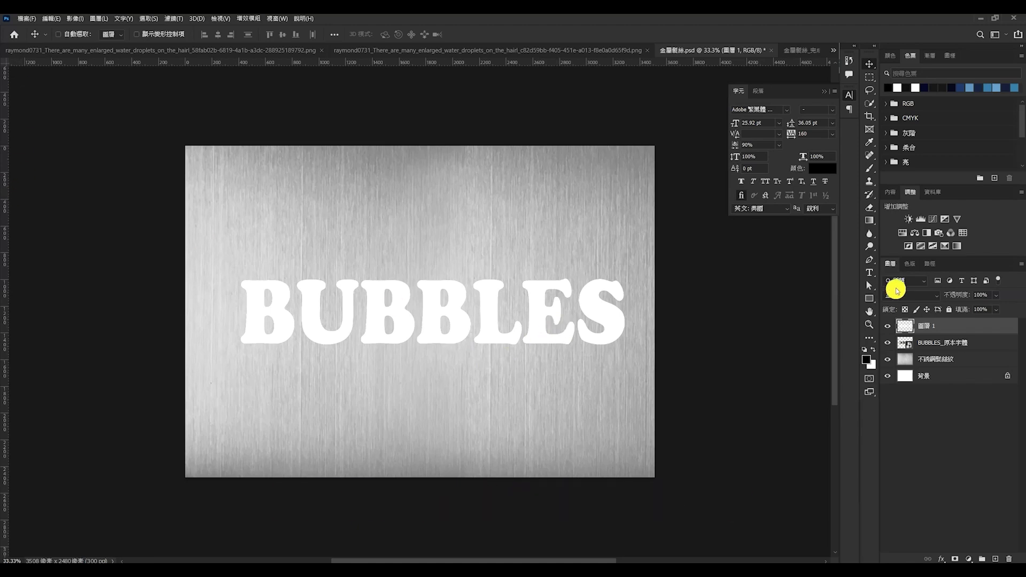
Turn on Bevel & Emboss for Layer 1 via Blending Options and show its settings
left_click(941, 559)
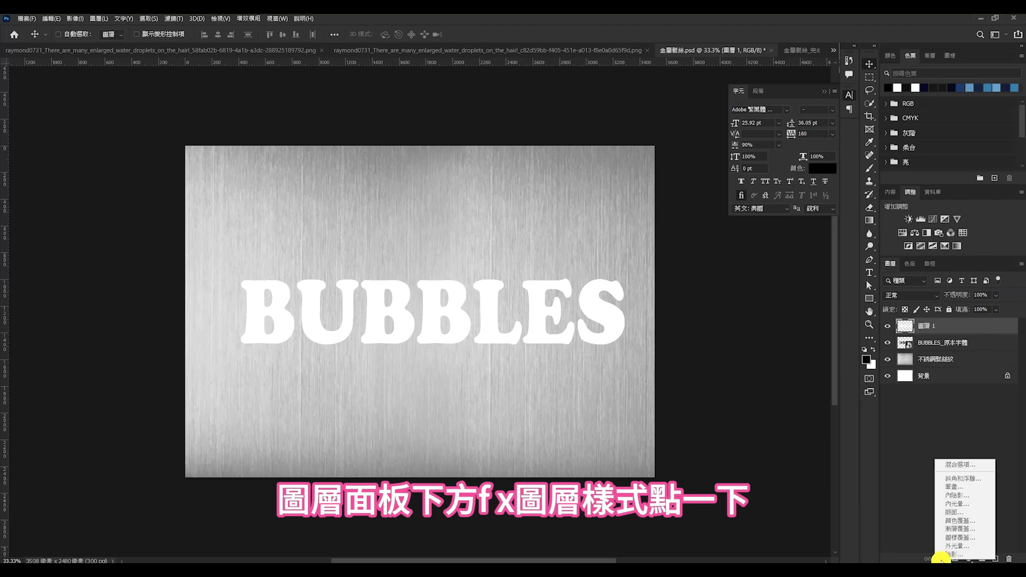
left_click(967, 464)
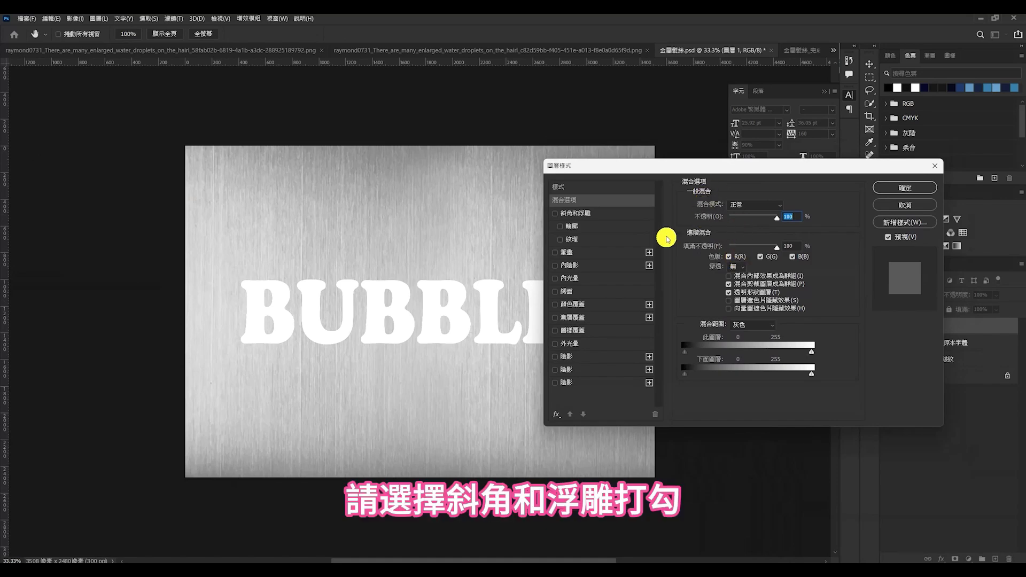
left_click(555, 214)
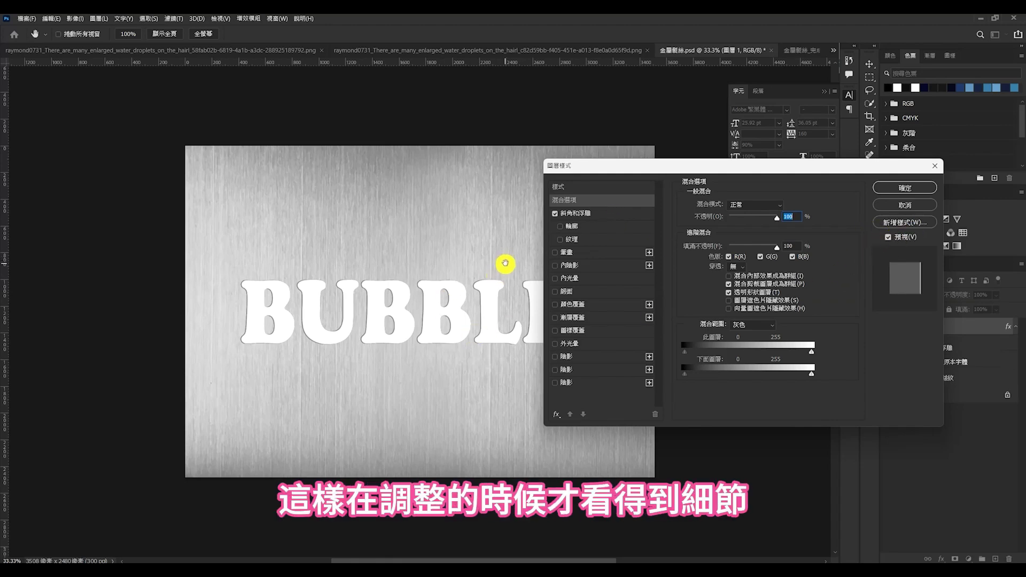
left_click(574, 215)
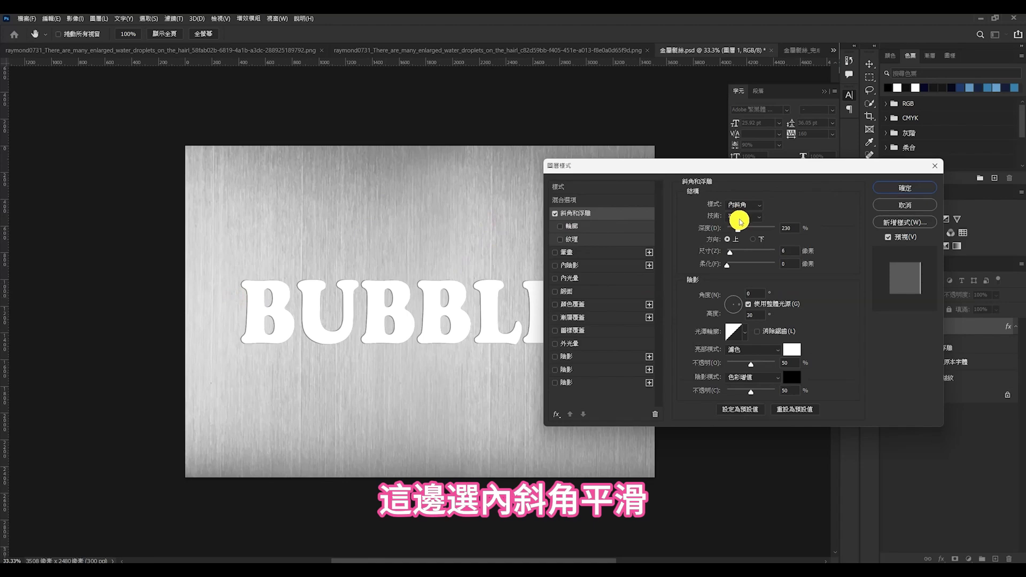
Set the bevel to depth 95, size 73, angle 120 and altitude 65
double_click(786, 228)
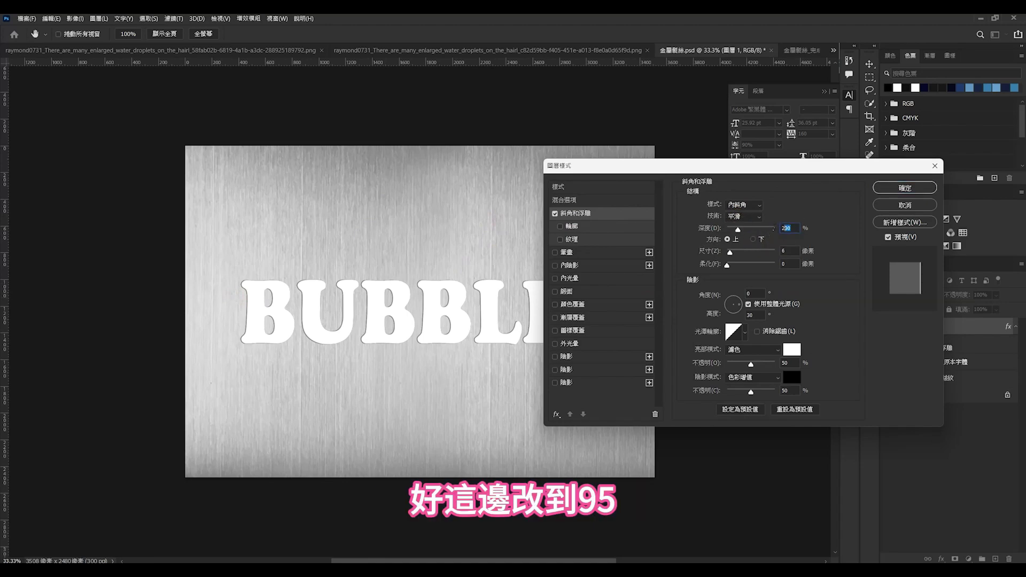
type("95")
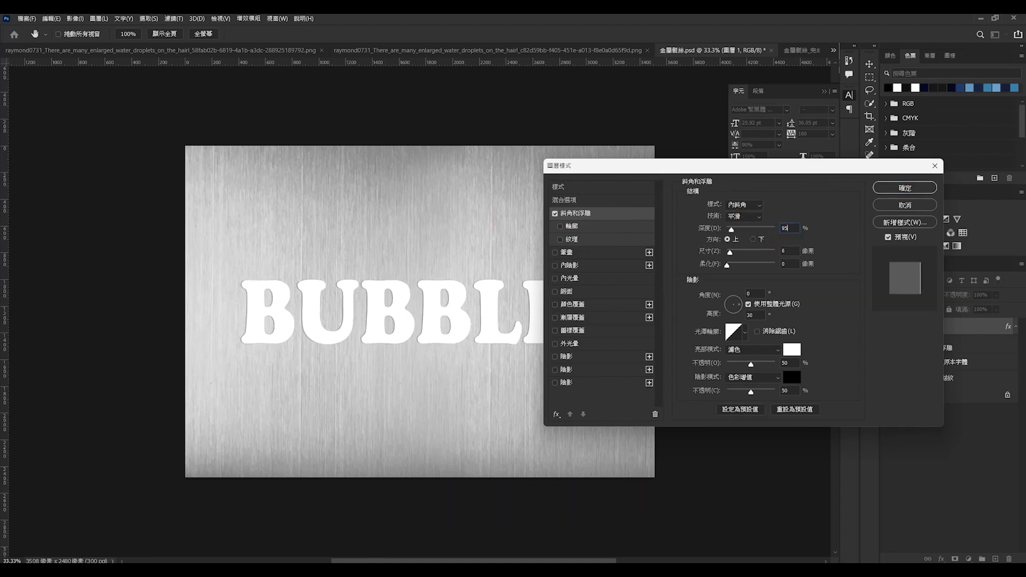
double_click(790, 251)
type("7")
type("3")
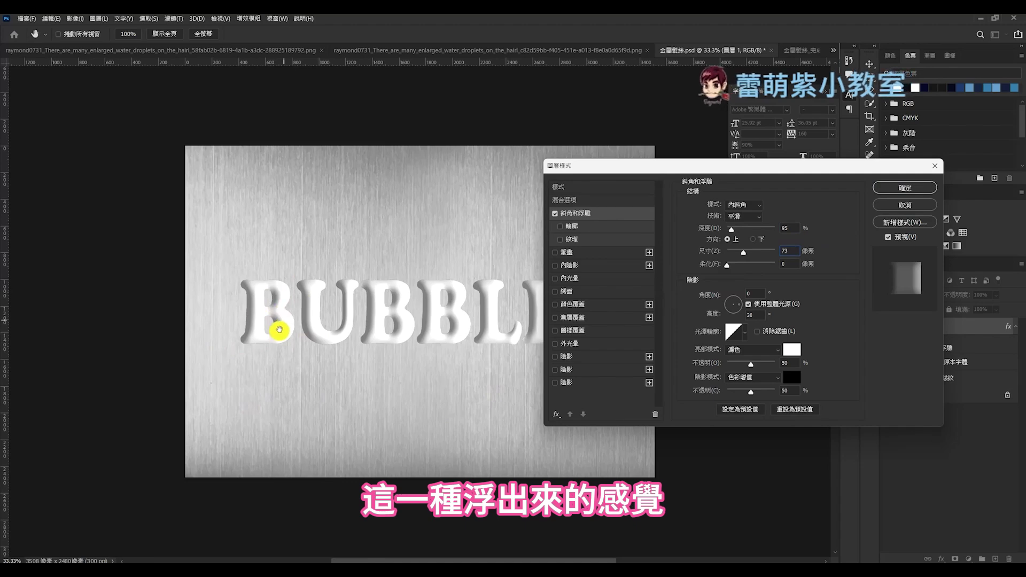
double_click(755, 294)
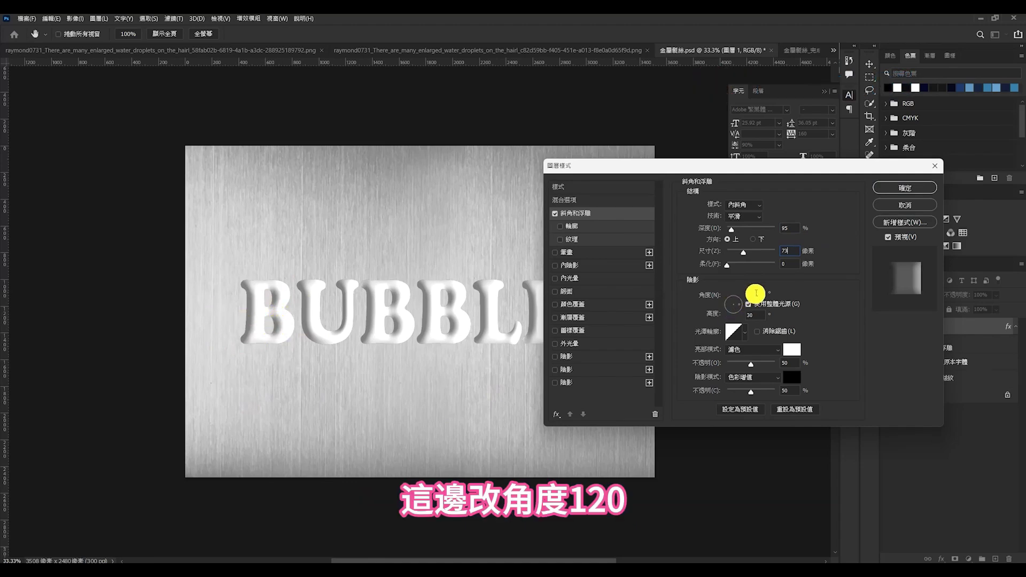
type("120")
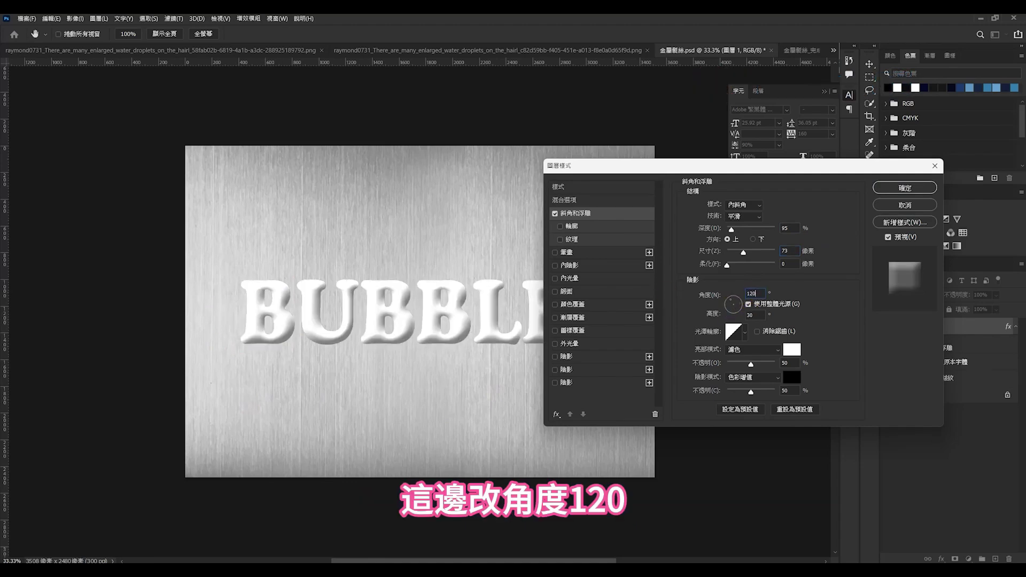
double_click(756, 313)
type("65")
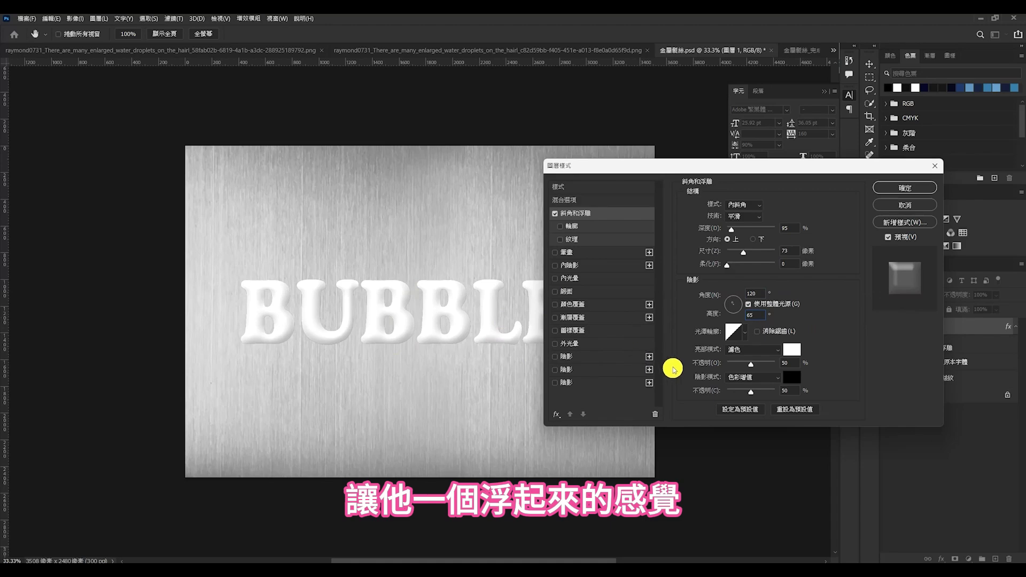
Apply the two-peak gloss contour and set highlight opacity to 100%
left_click(744, 332)
left_click(699, 361)
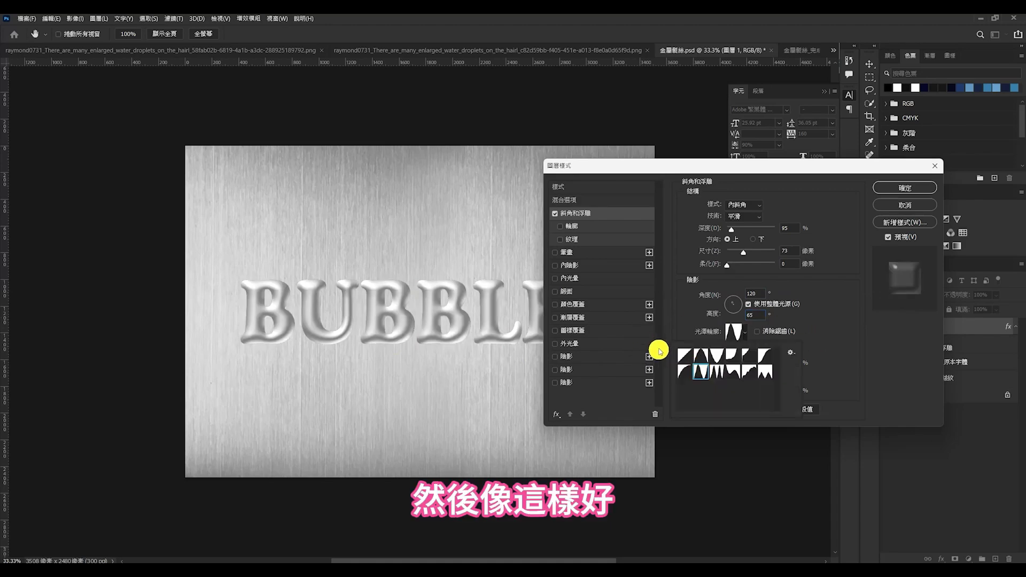
left_click(875, 334)
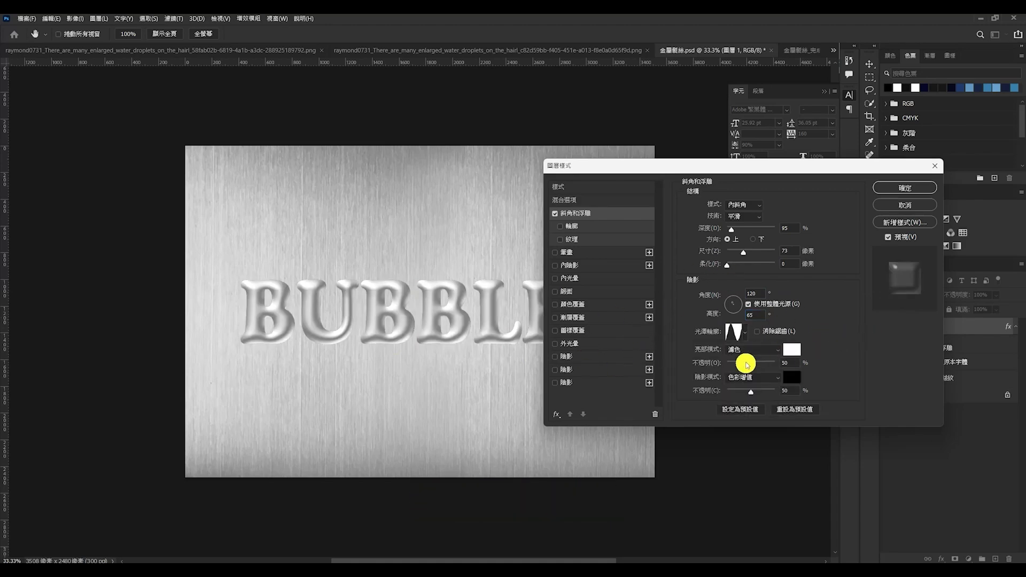
left_click(785, 363)
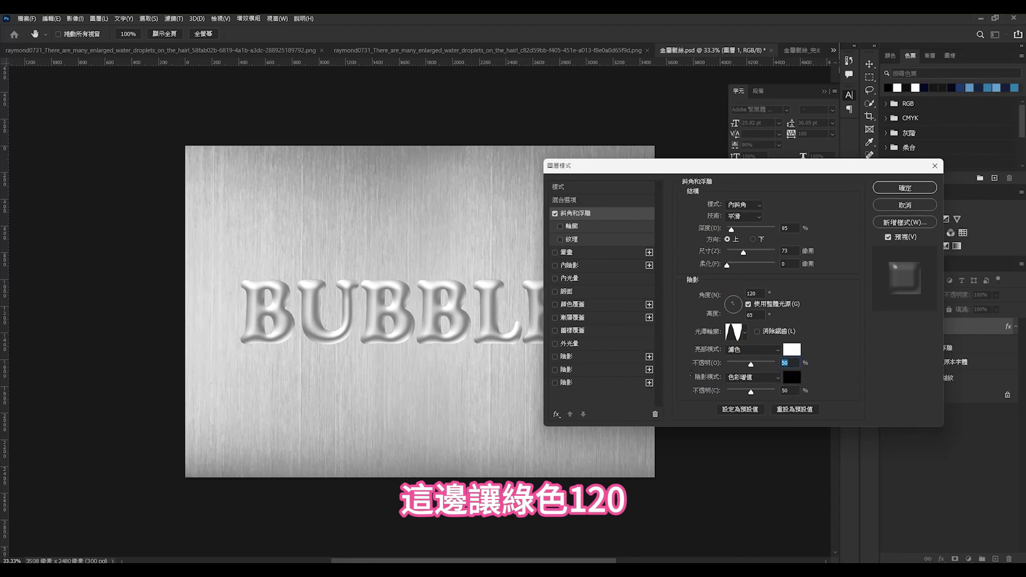
type("100")
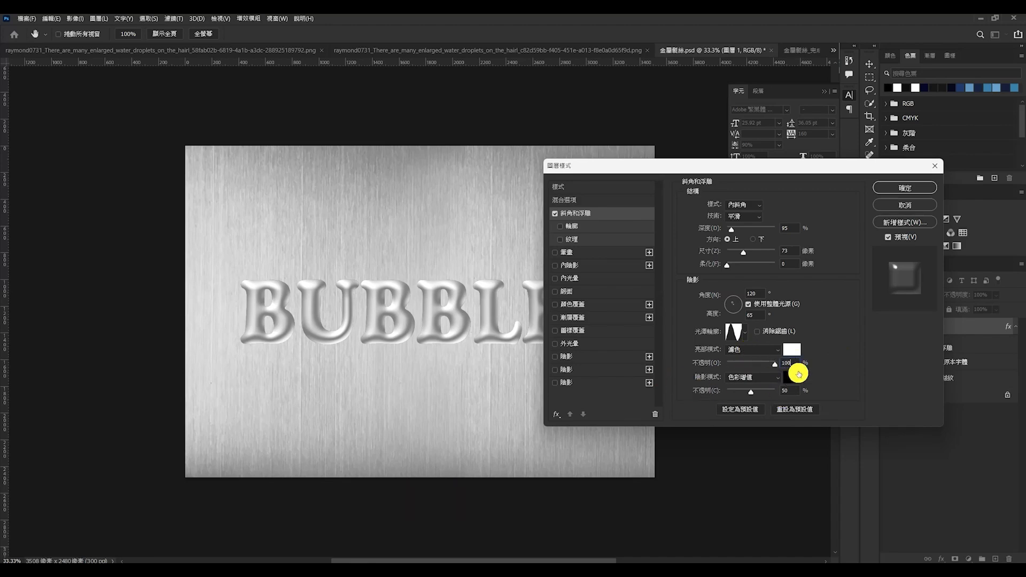
type("20")
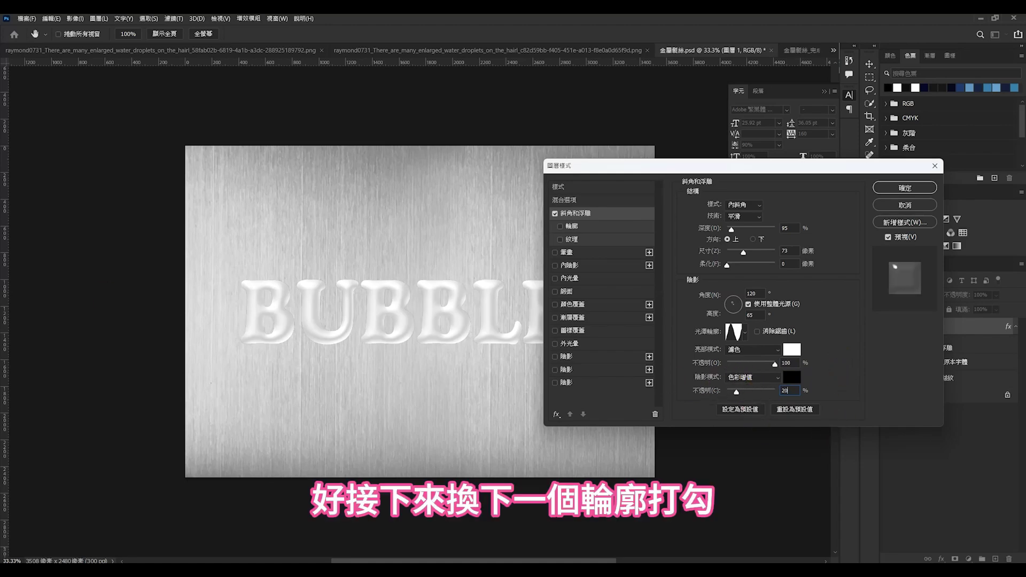
Enable Contour with a 55% range and switch on the Stroke effect
left_click(592, 225)
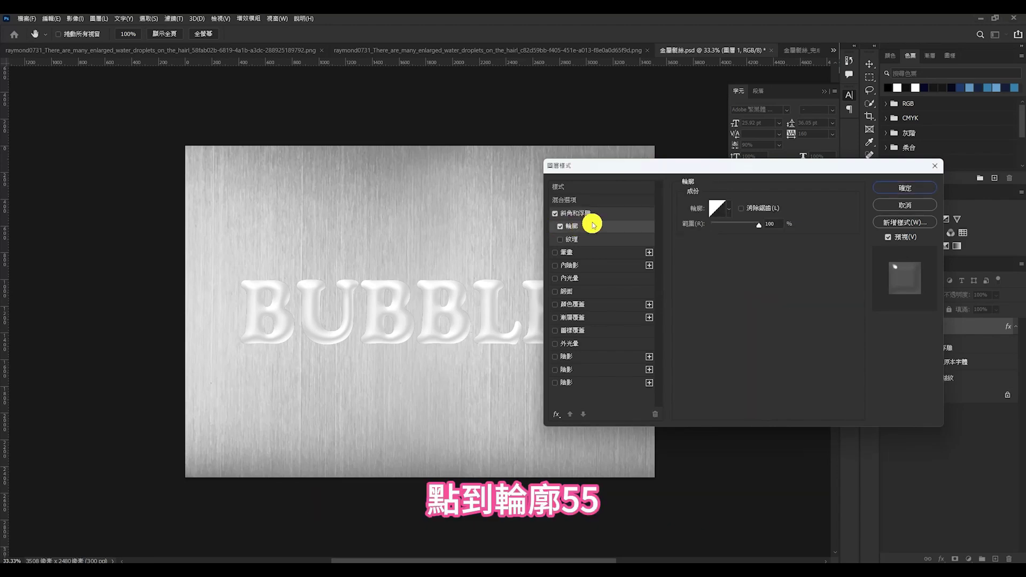
double_click(770, 224)
type("55")
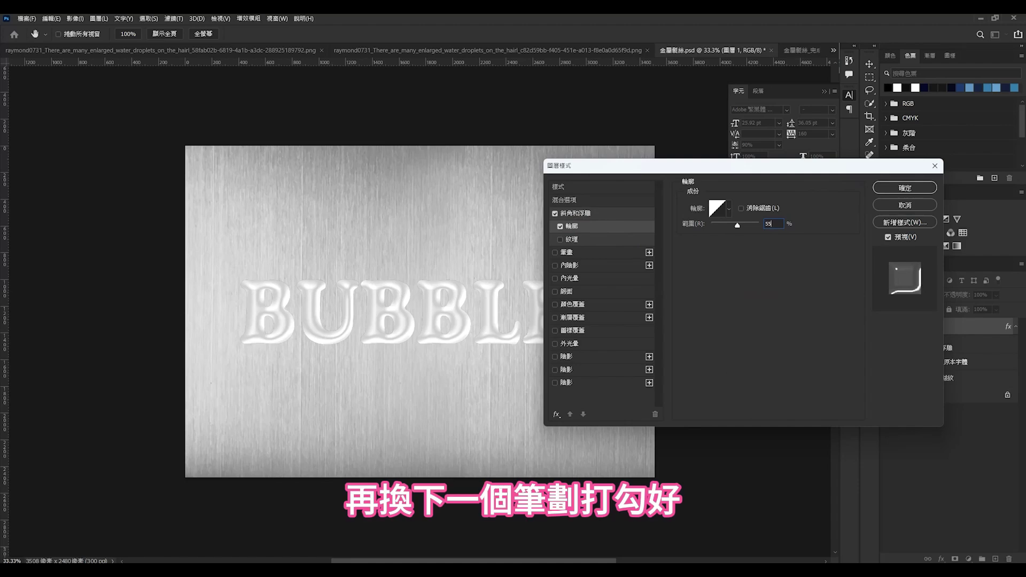
left_click(568, 254)
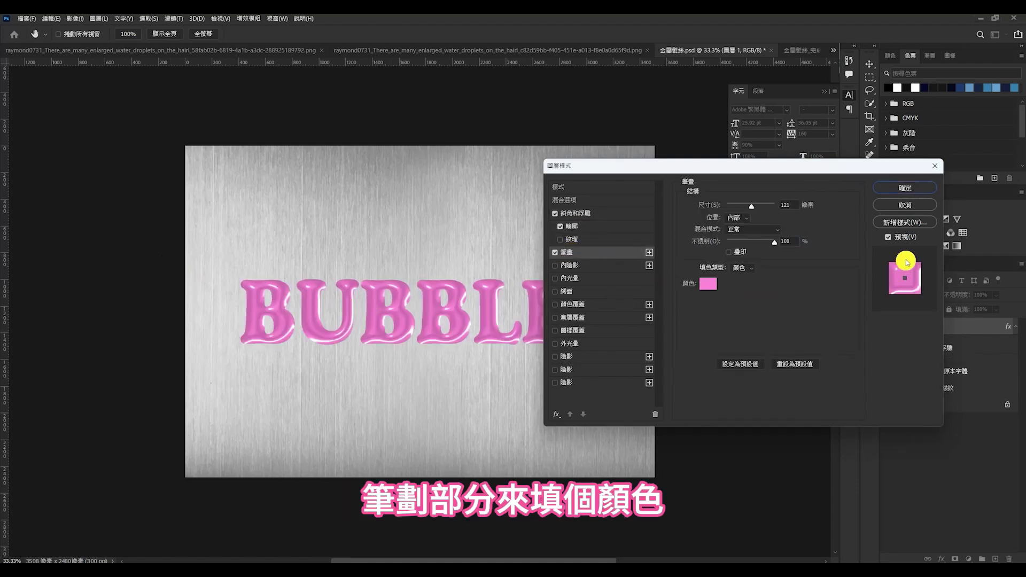
Make the stroke black (000000), 4 px, positioned Outside, at 75% opacity
left_click(703, 280)
left_click(479, 251)
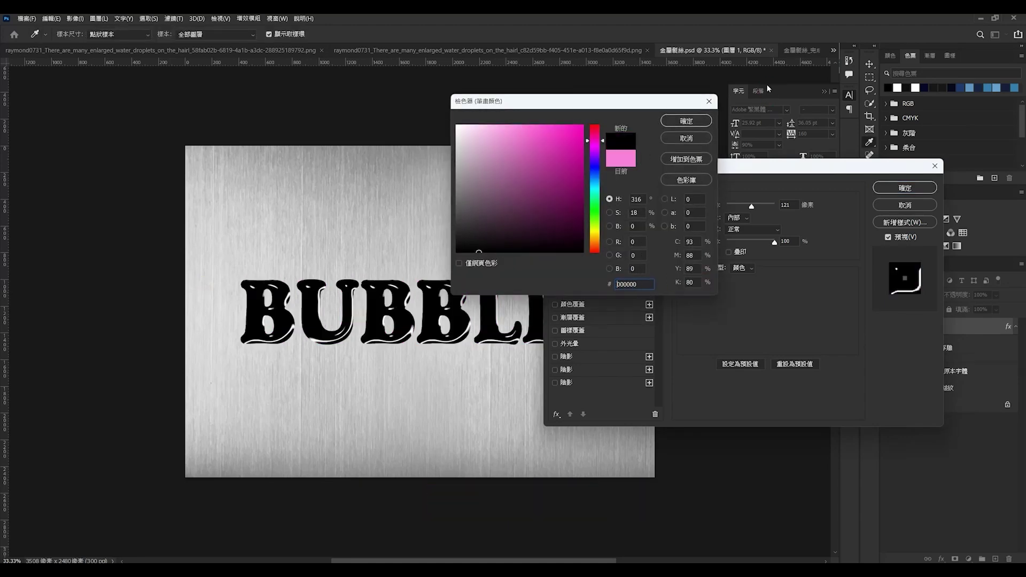
left_click(700, 122)
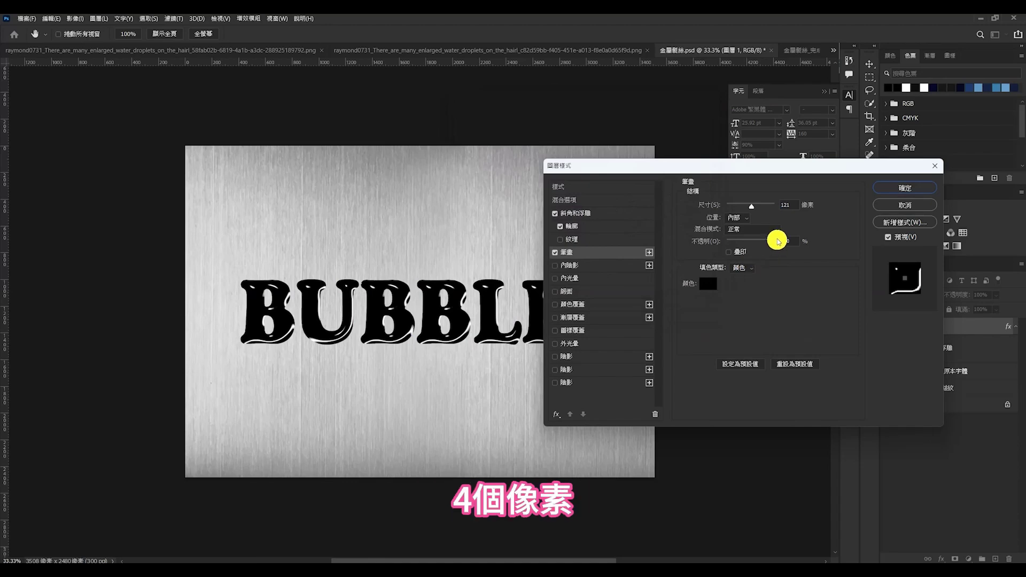
left_click(793, 203)
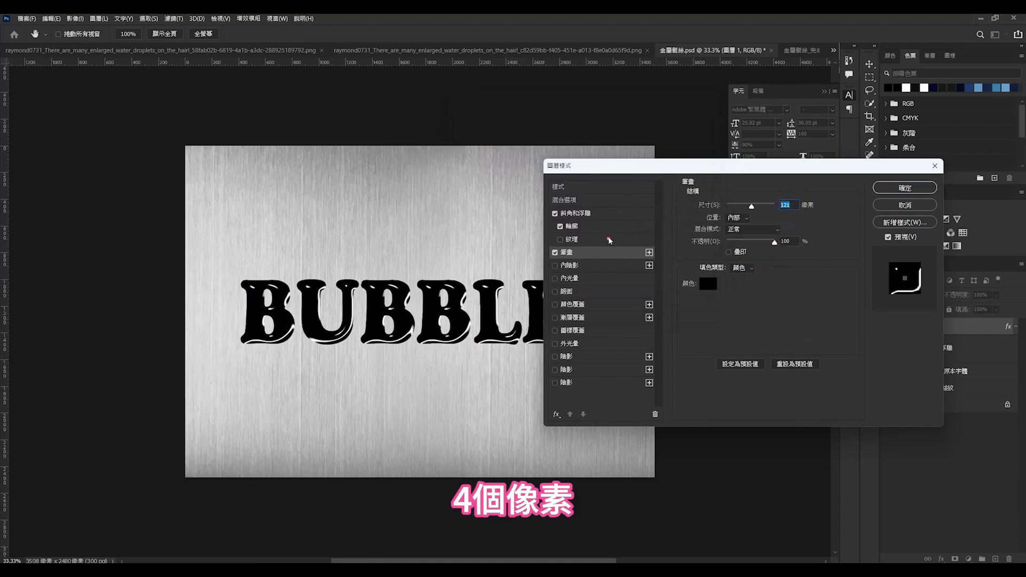
type("4")
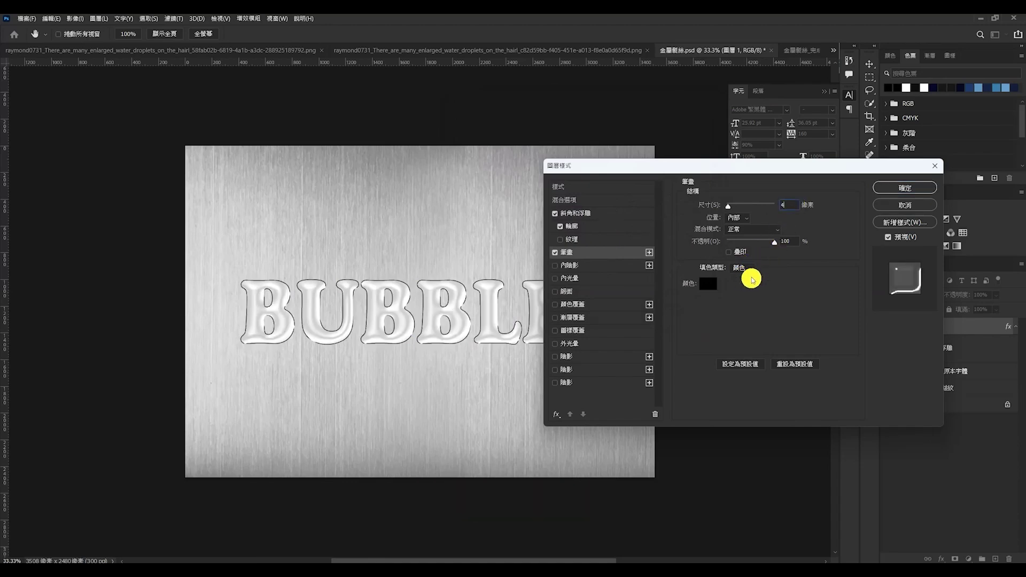
left_click(754, 217)
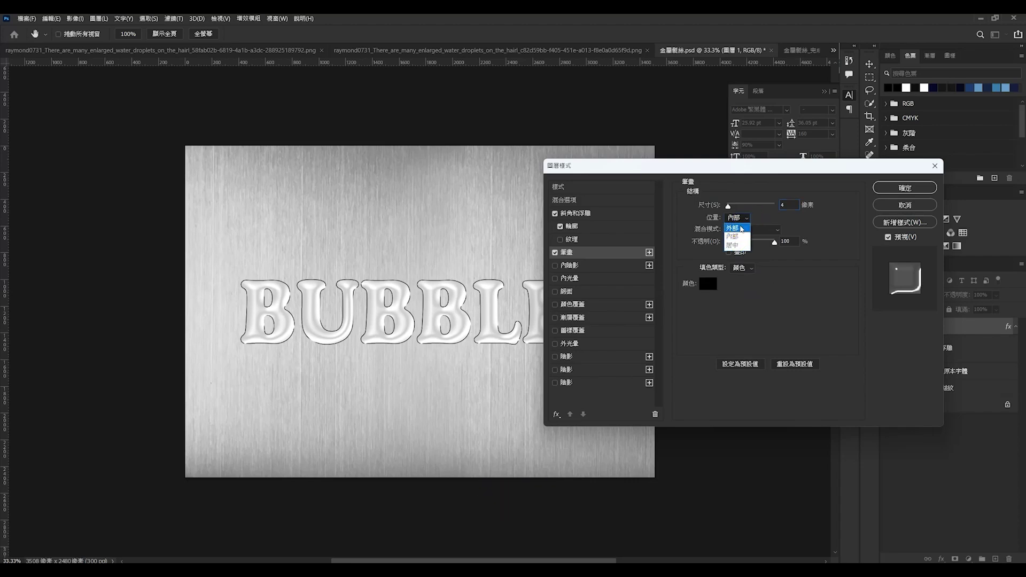
left_click(736, 208)
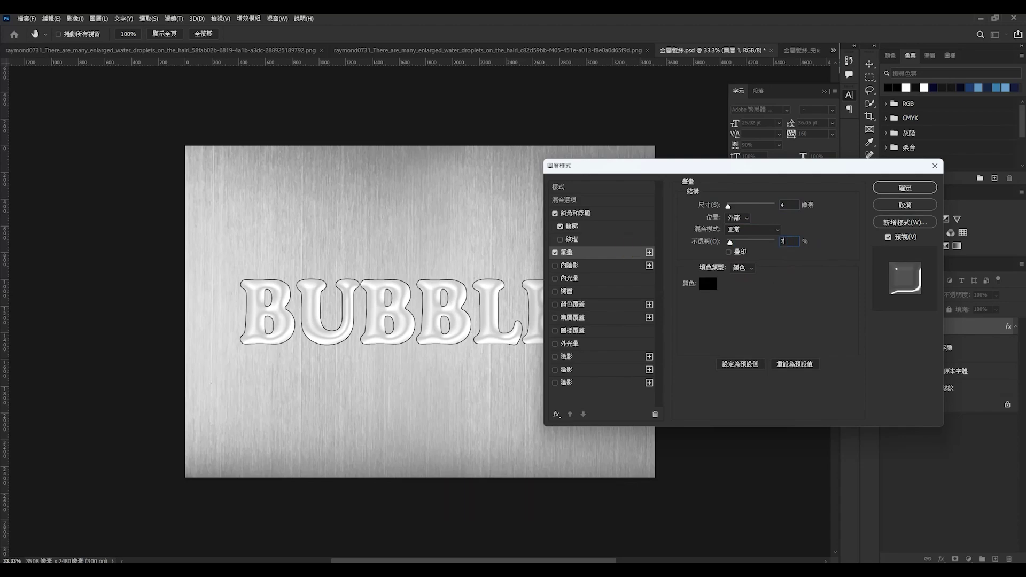
type("75")
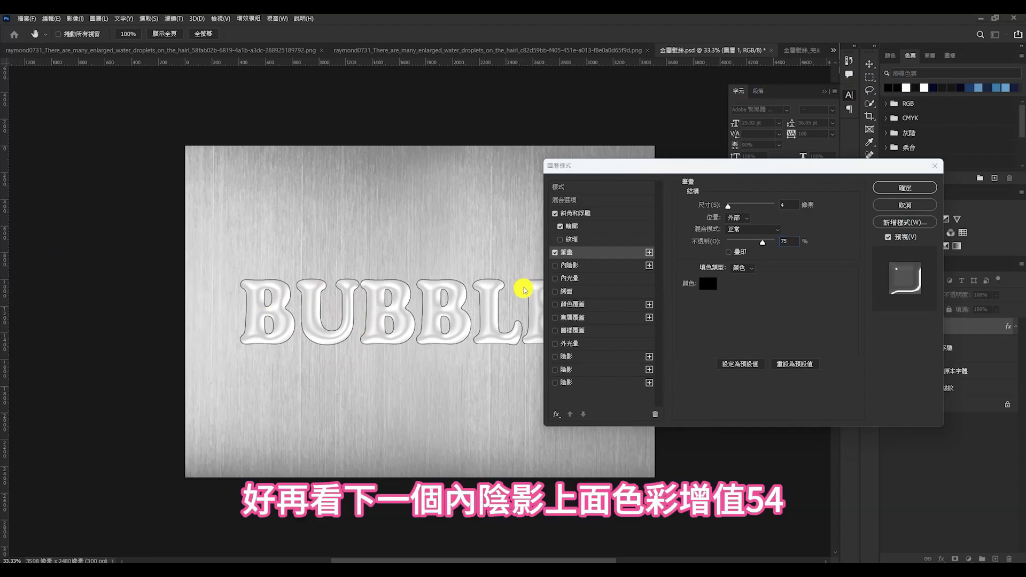
Enable Inner Shadow with 50% opacity and 11 px size
left_click(569, 265)
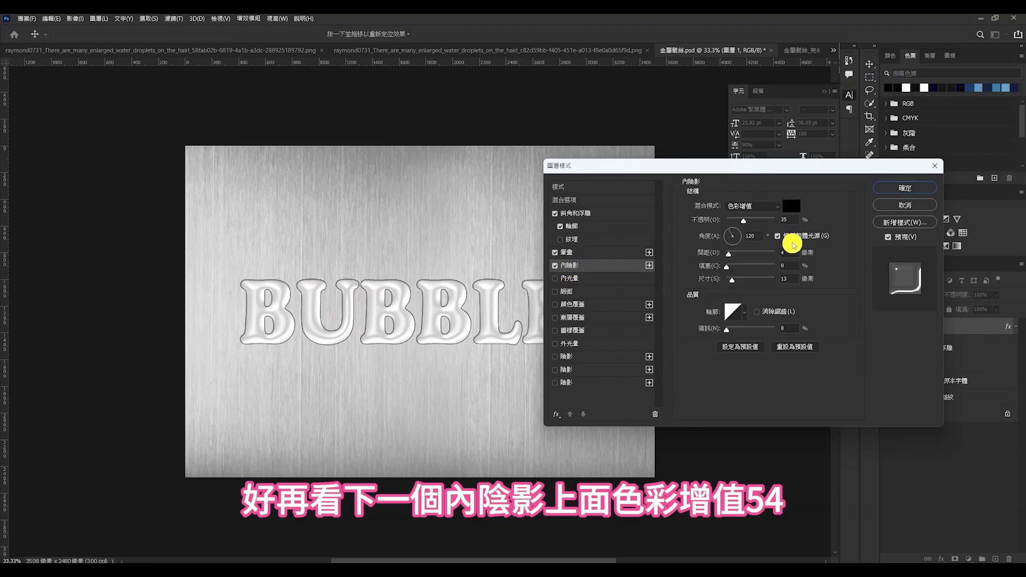
double_click(789, 219)
type("50")
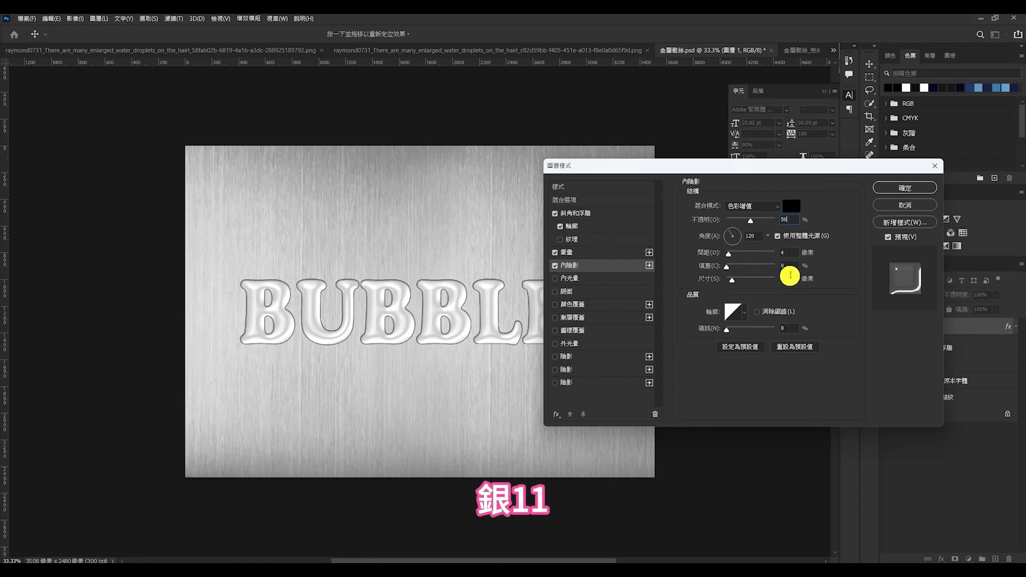
double_click(790, 277)
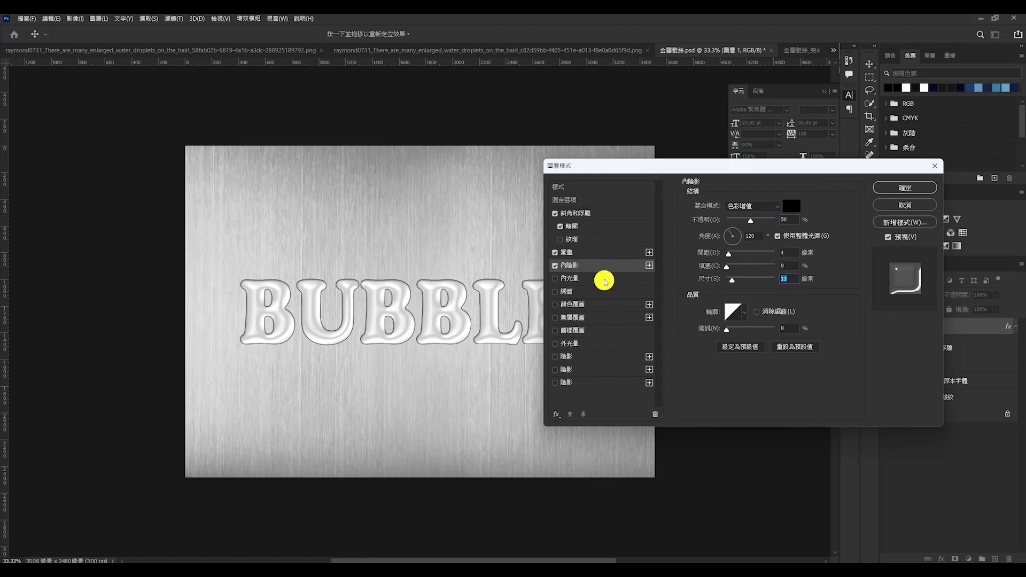
type("11")
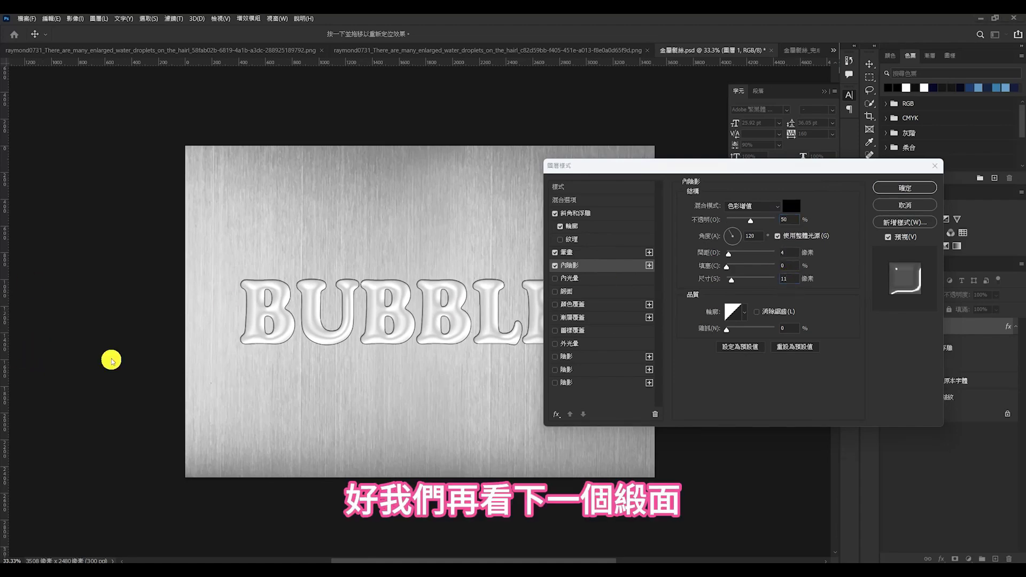
Set Satin to Soft Light, 100% opacity, 132° angle, distance 28 and size 37
left_click(566, 292)
left_click(771, 207)
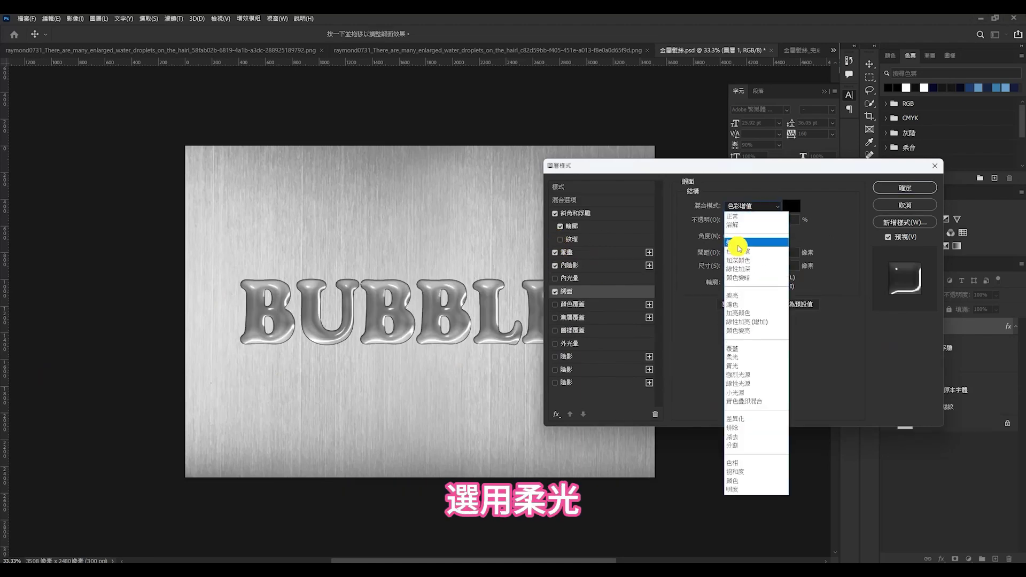
left_click(747, 357)
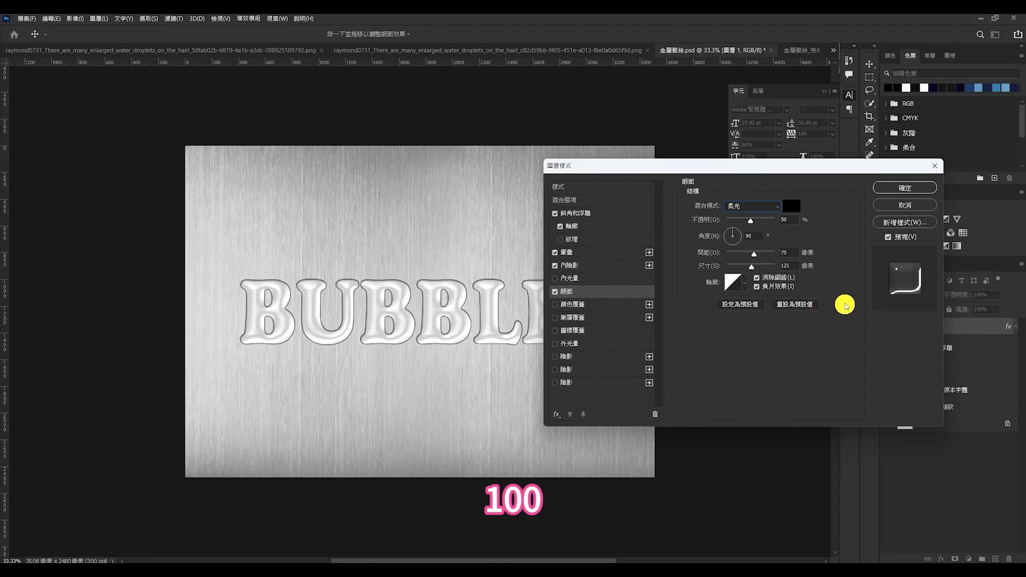
double_click(792, 221)
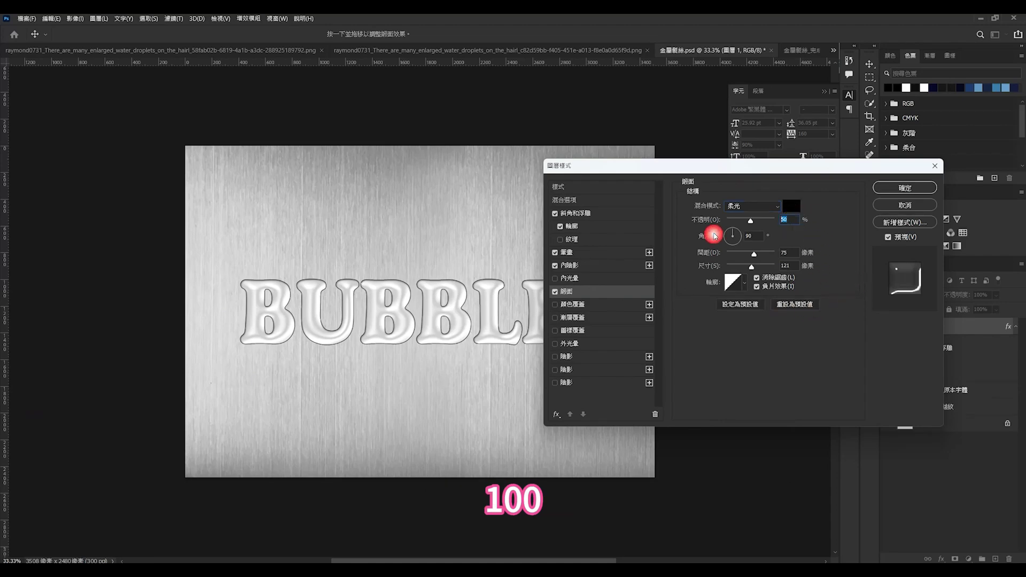
type("100")
key("Tab")
type("132")
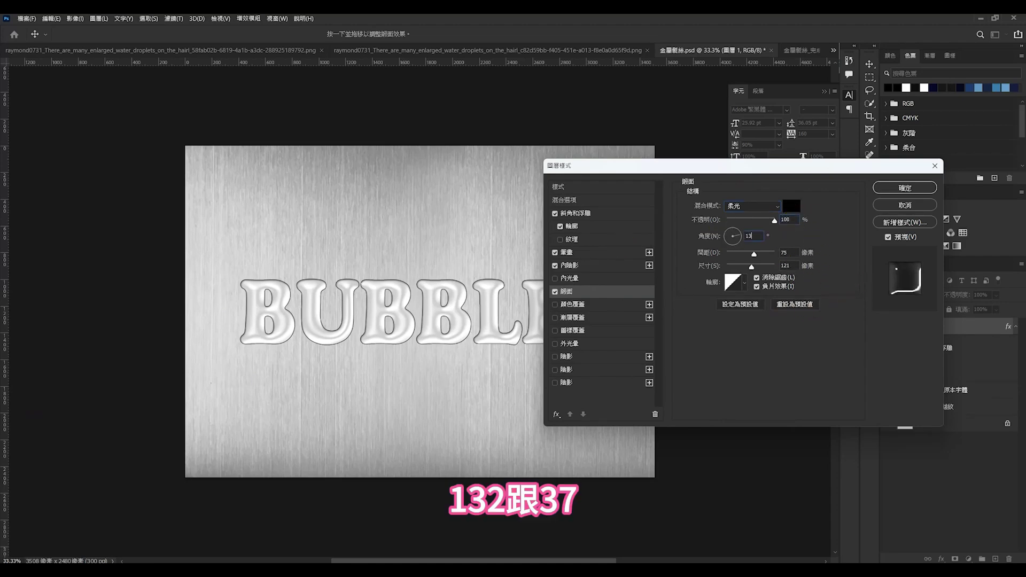
type("28")
double_click(785, 252)
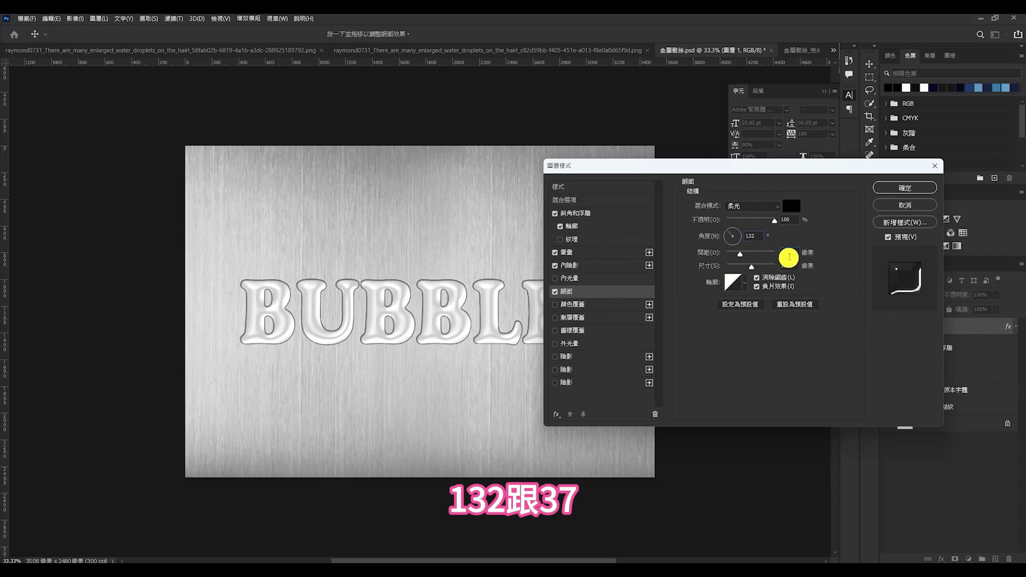
type("28")
key("Tab")
type("37")
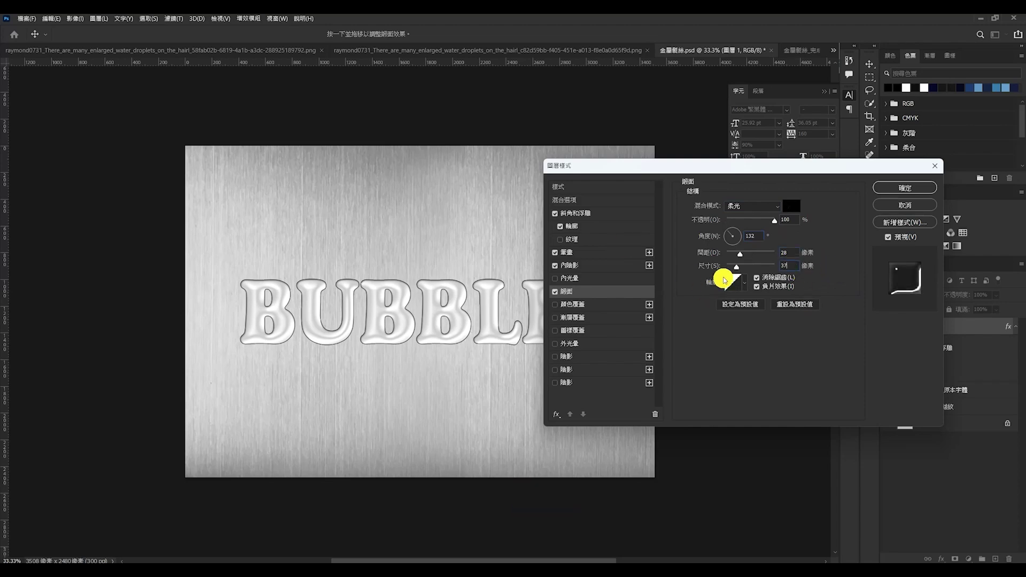
left_click(790, 189)
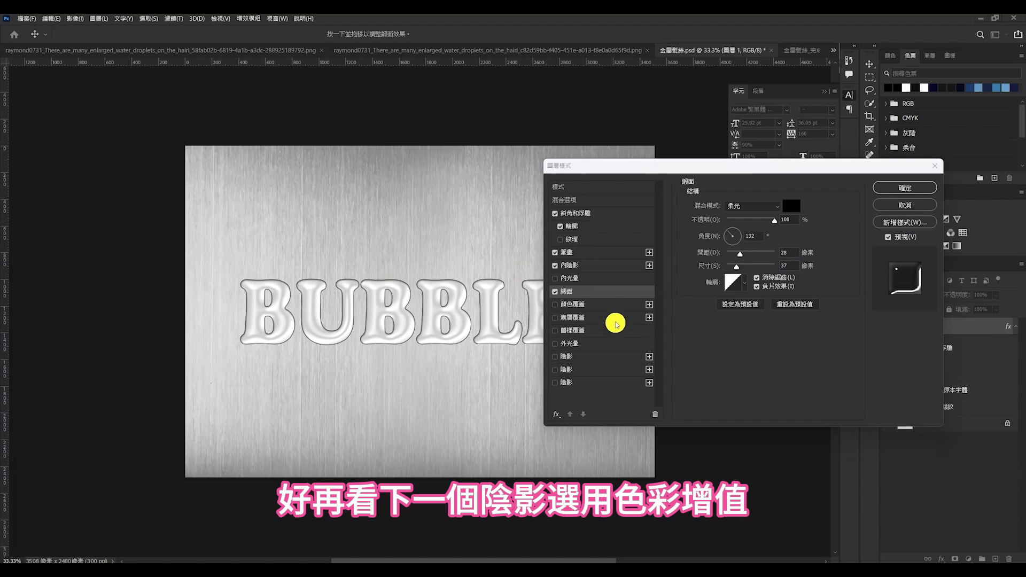
Add a Multiply drop shadow with distance 15, spread 0 and size 28, then confirm the style
left_click(567, 356)
left_click(770, 206)
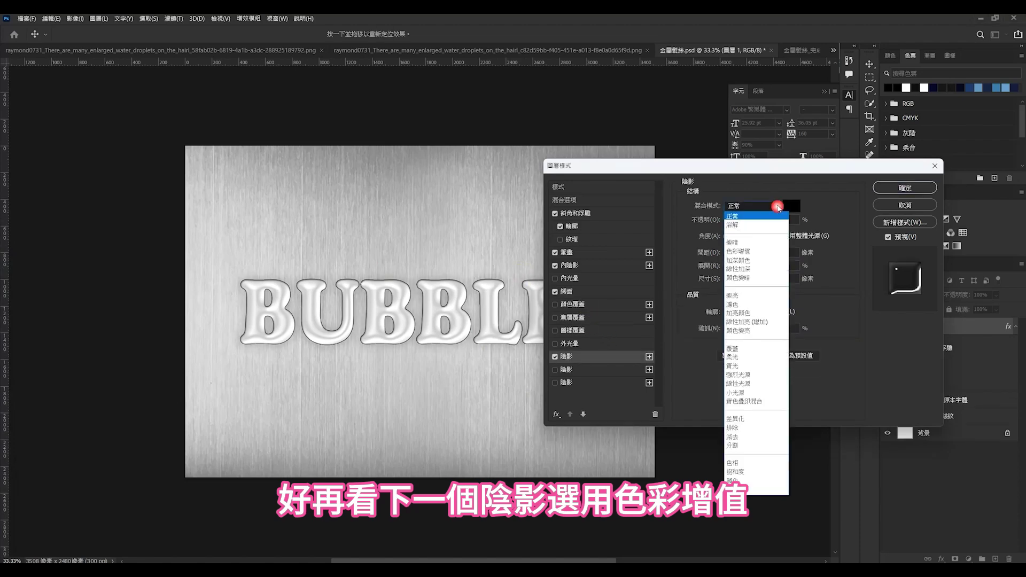
left_click(738, 251)
type("150")
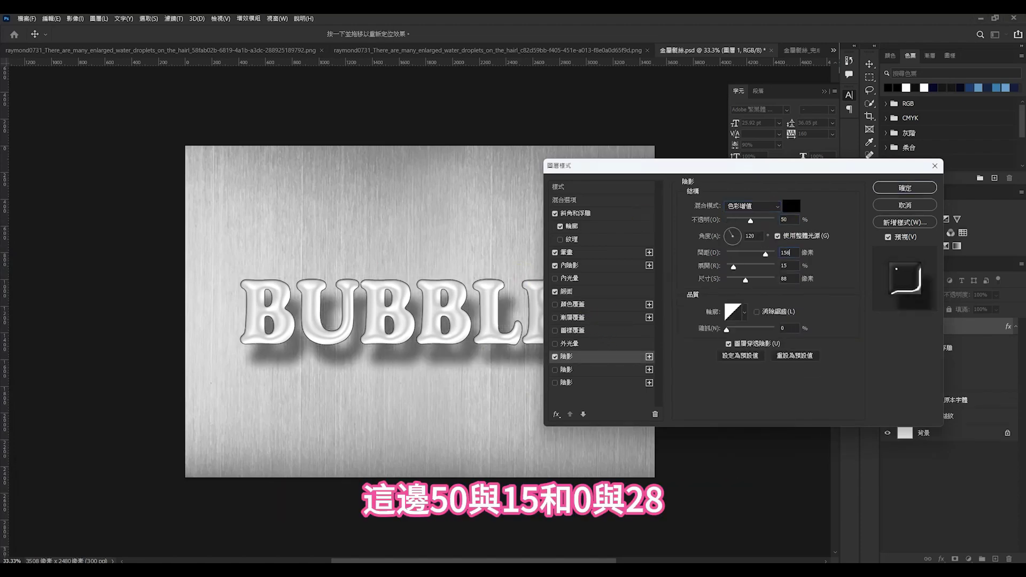
key("BackSpace")
key("Tab")
type("0")
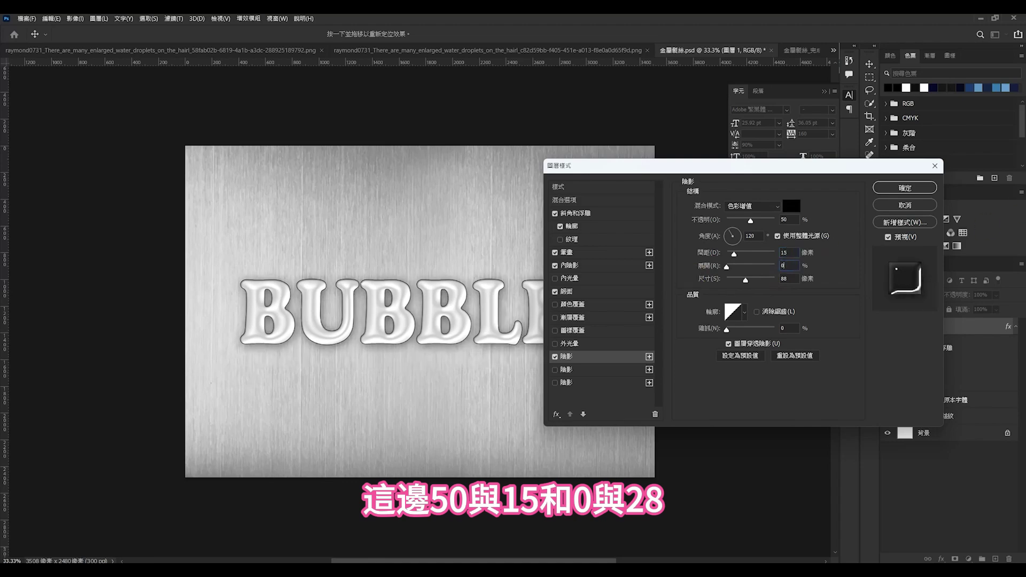
key("Tab")
type("28")
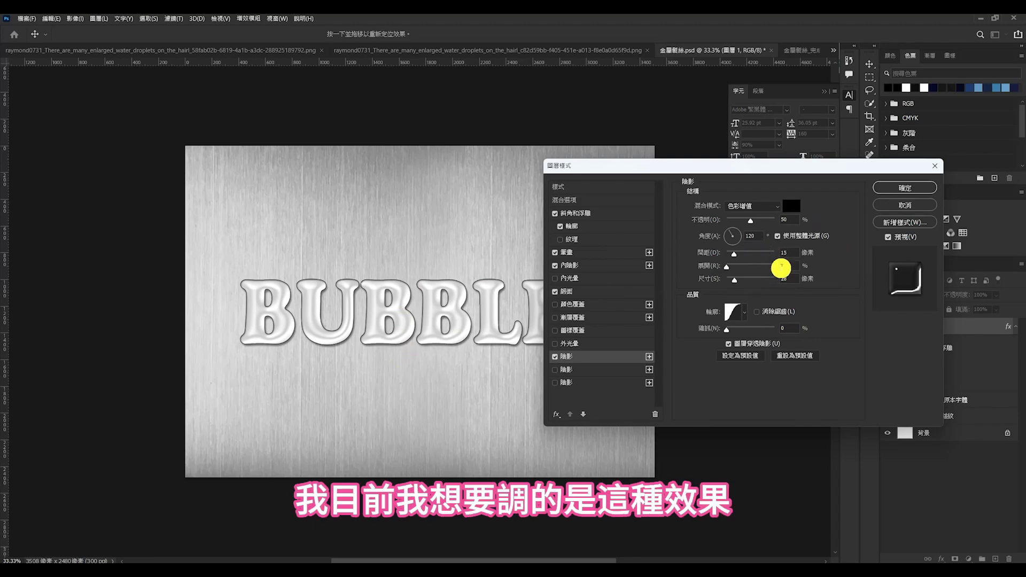
double_click(786, 252)
type("20")
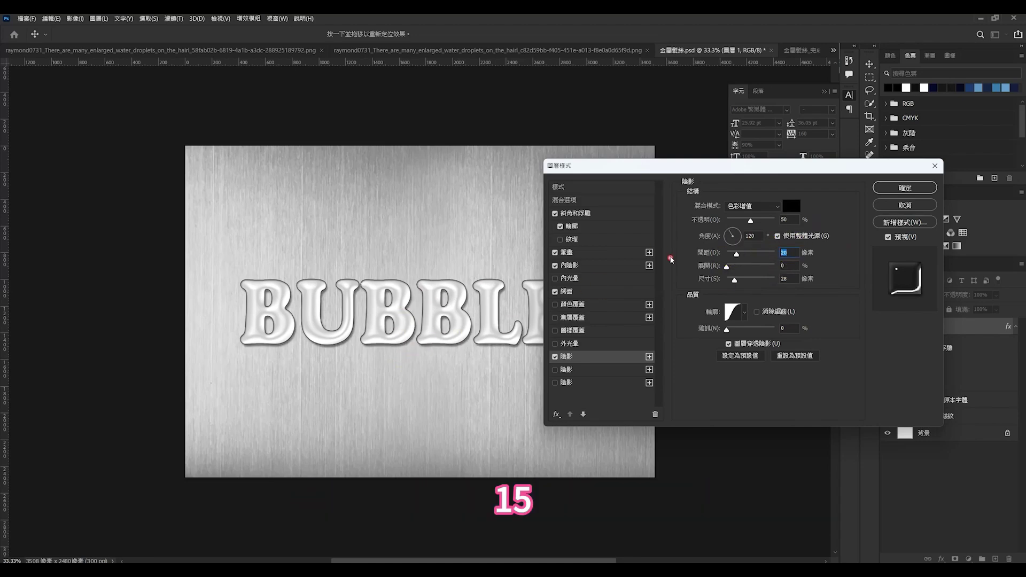
type("15")
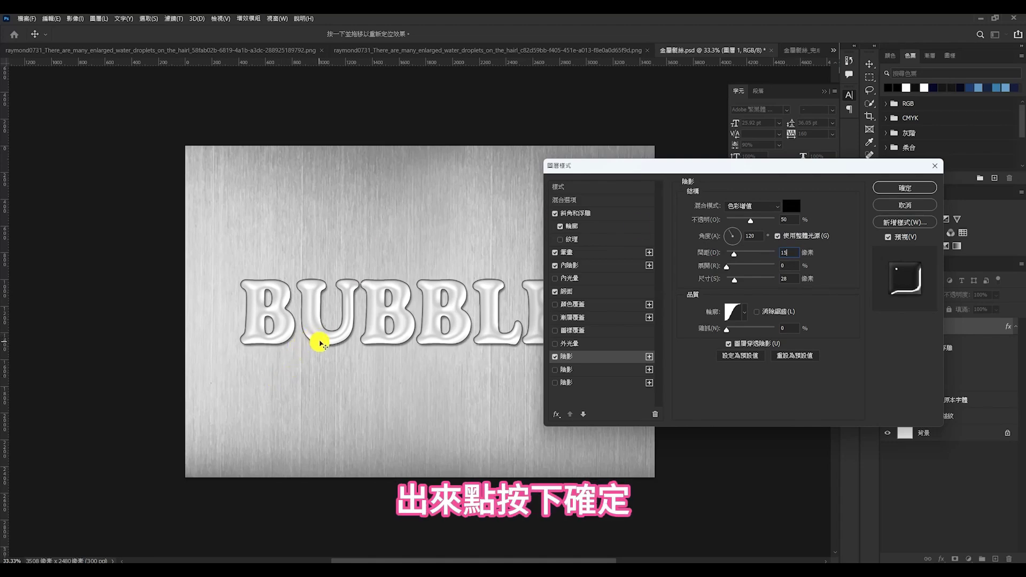
left_click(911, 188)
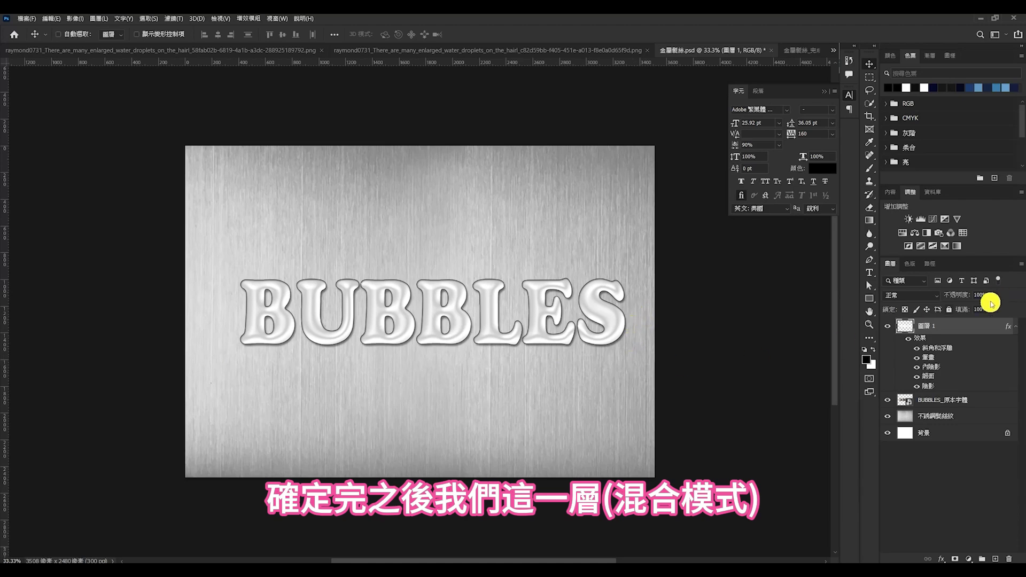
Set Layer 1 to Hard Light blending with 30% fill
left_click(887, 400)
left_click(911, 295)
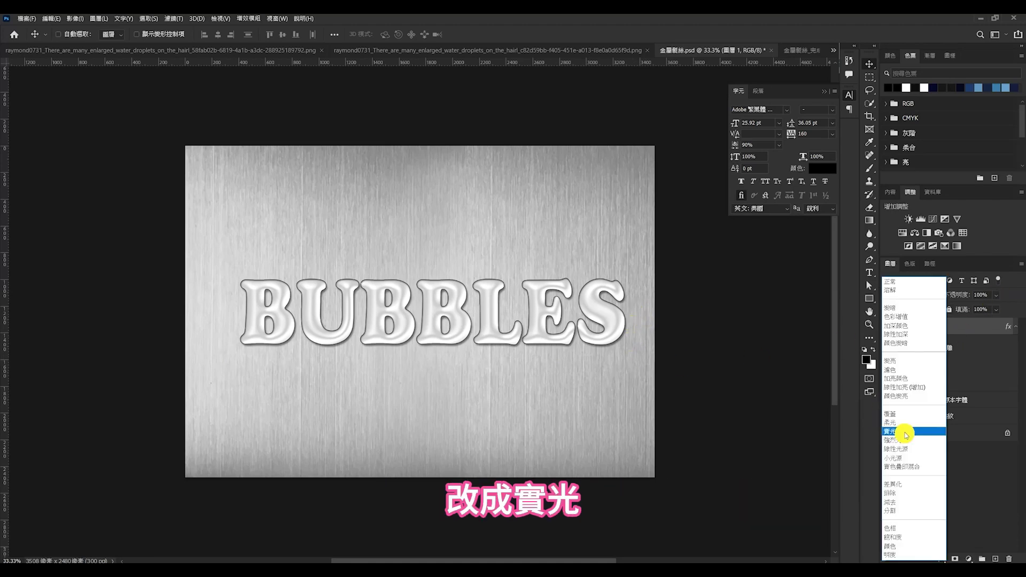
left_click(903, 426)
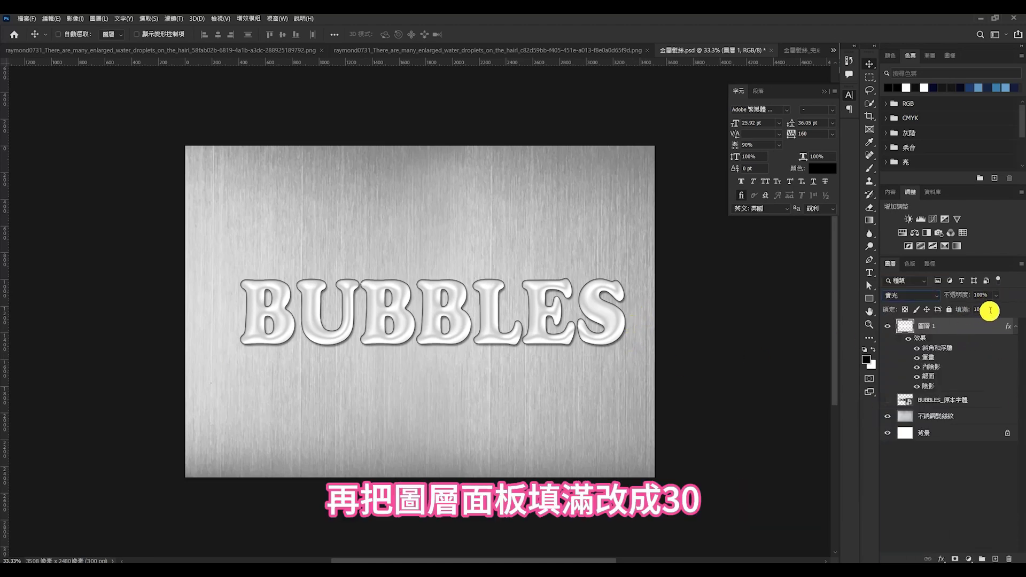
type("30")
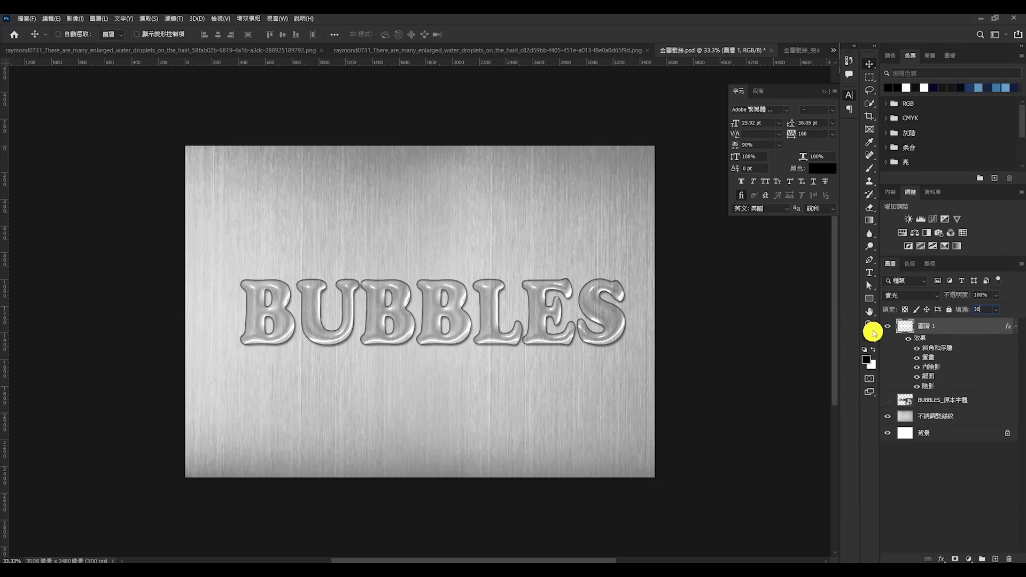
key("Return")
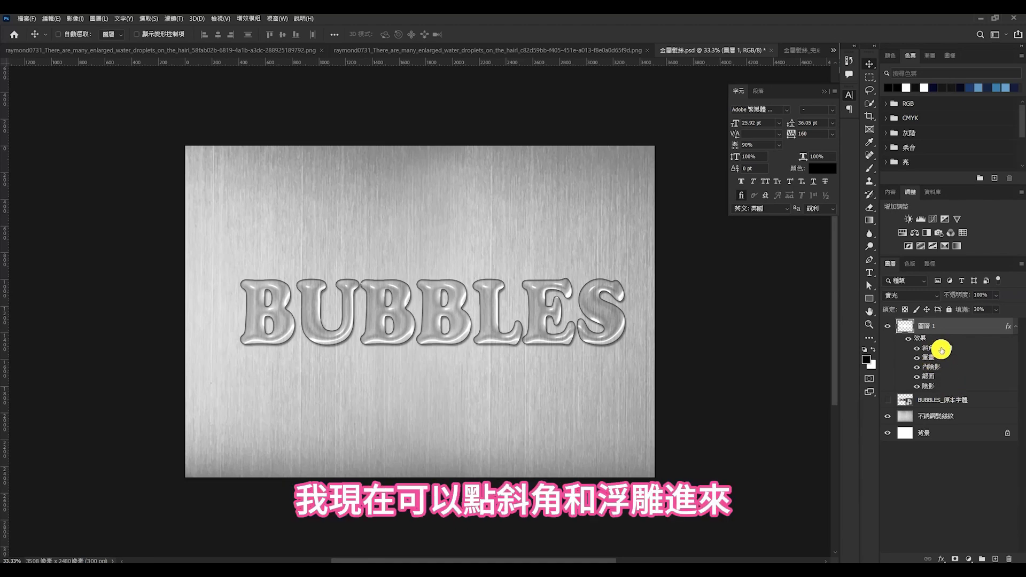
Deepen the BUBBLES letters' Bevel and Emboss to depth 313 and size 87
double_click(942, 348)
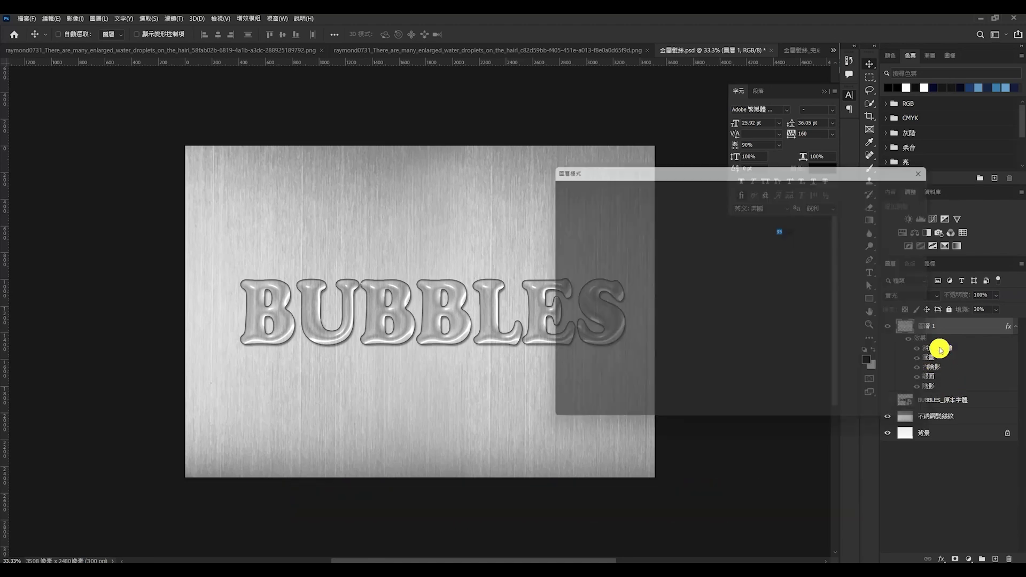
left_click_drag(757, 165, 820, 125)
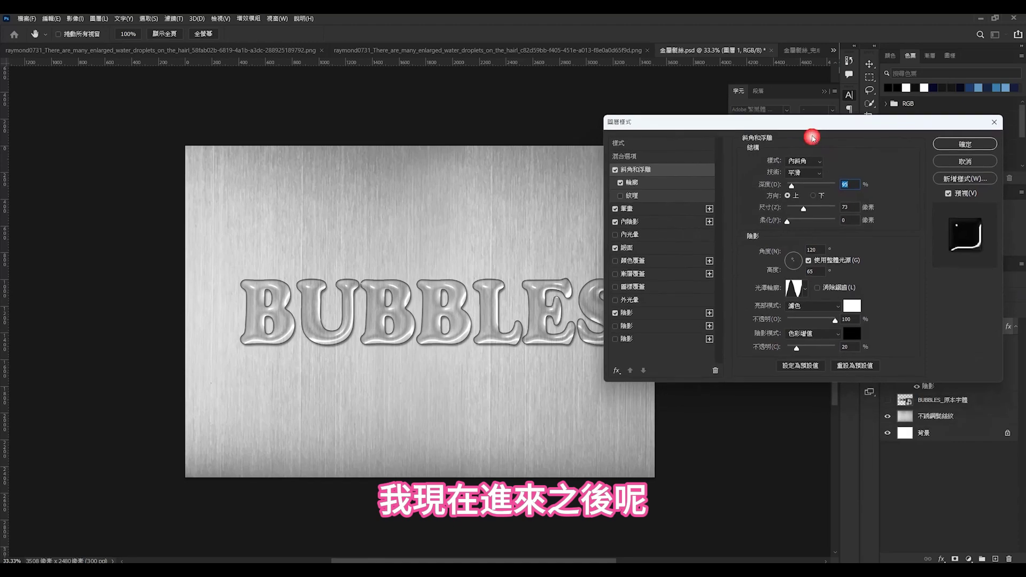
left_click_drag(793, 184, 804, 166)
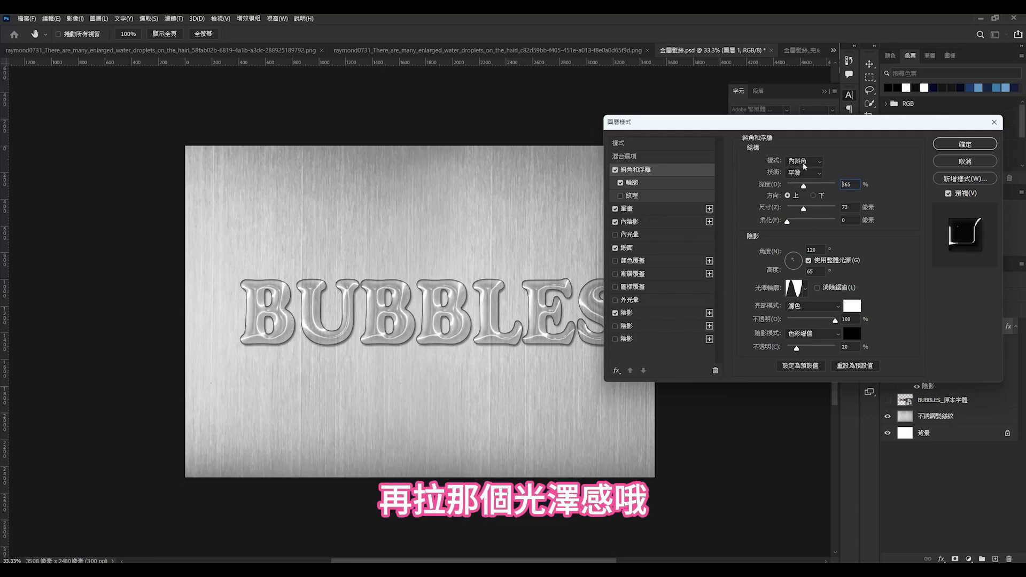
type("313")
left_click_drag(803, 207, 811, 207)
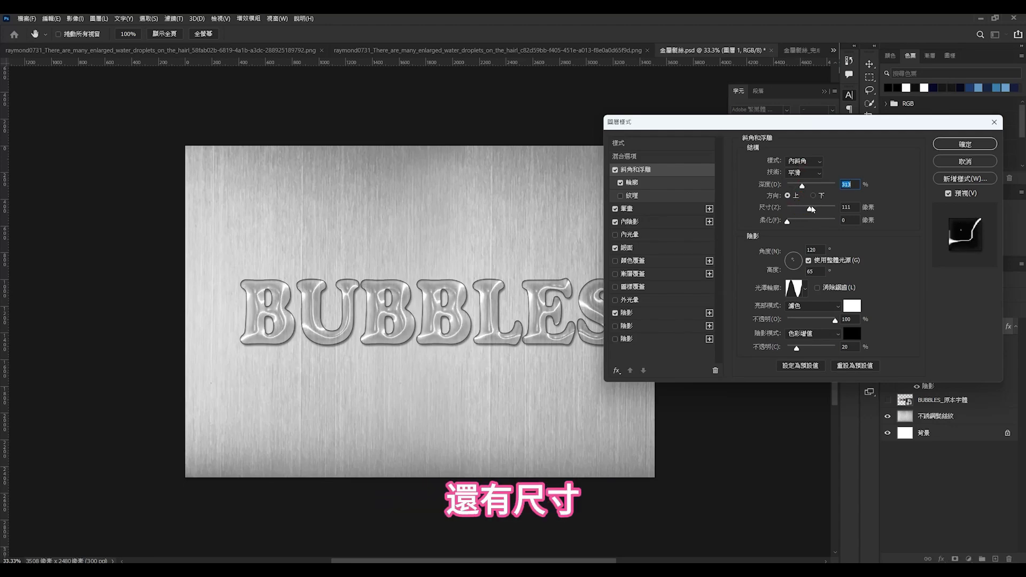
left_click(807, 207)
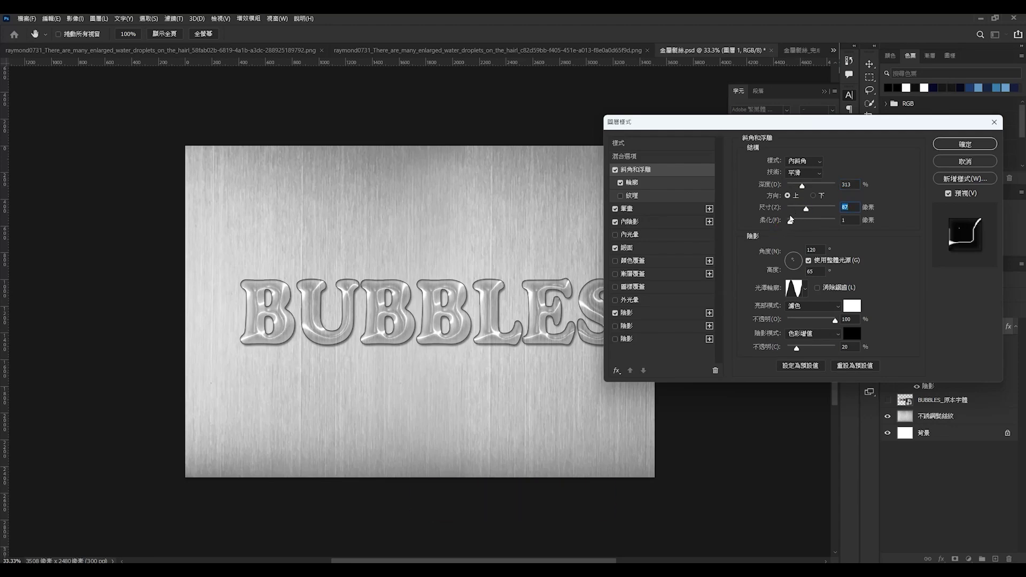
left_click(819, 220)
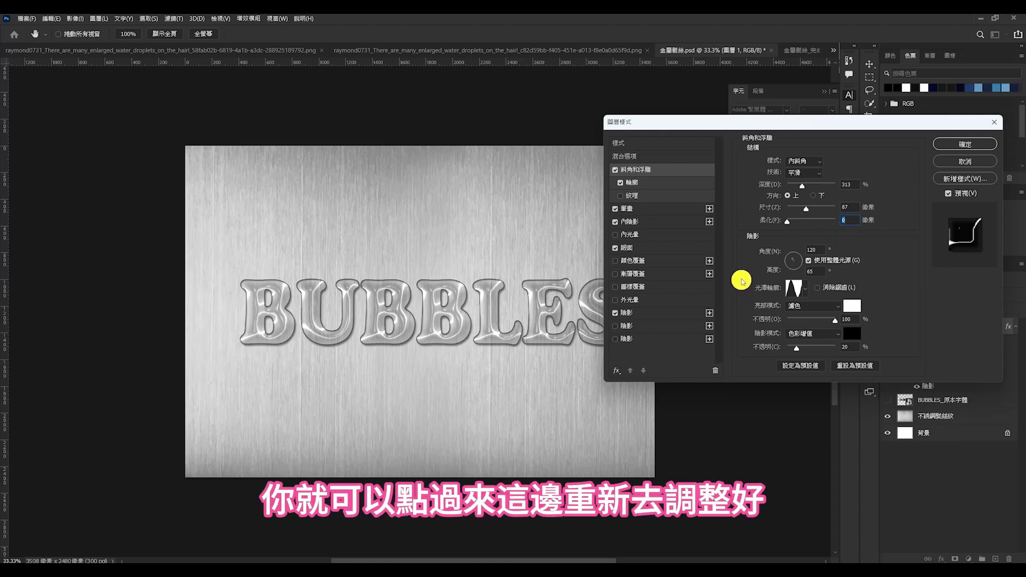
Thicken the dark outline stroke around BUBBLES and apply the layer style
left_click(665, 211)
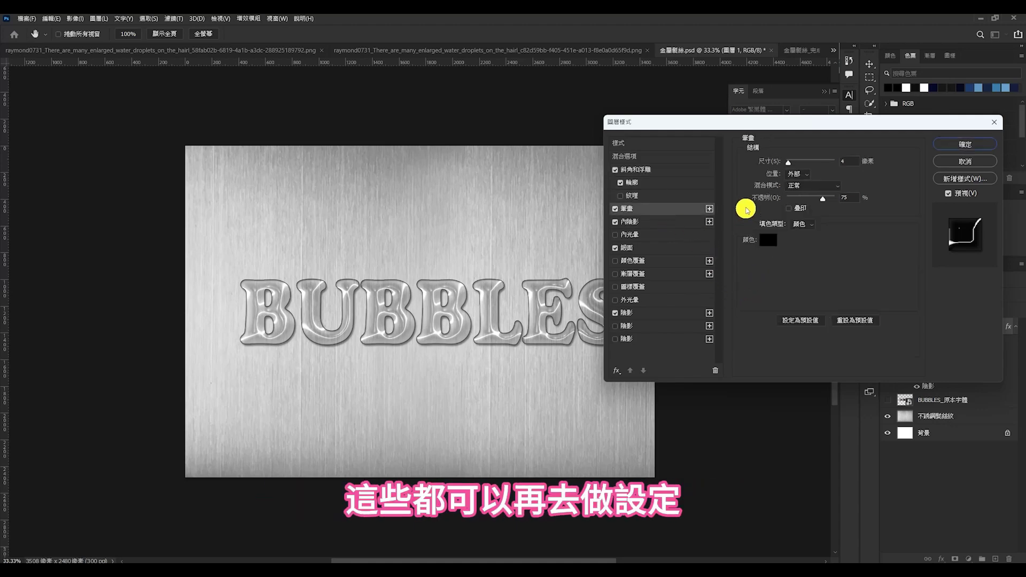
left_click_drag(788, 162, 789, 162)
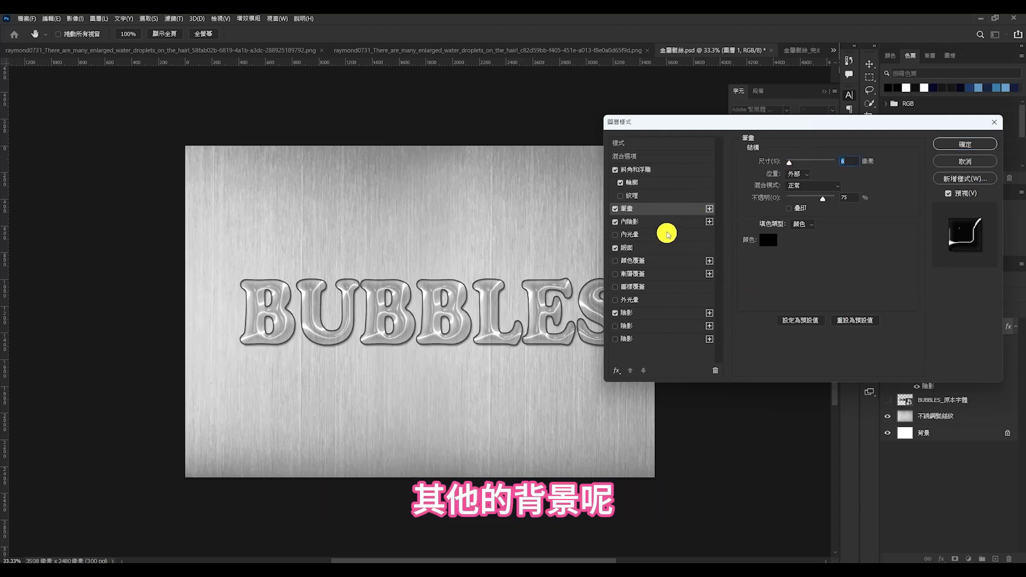
key("Return")
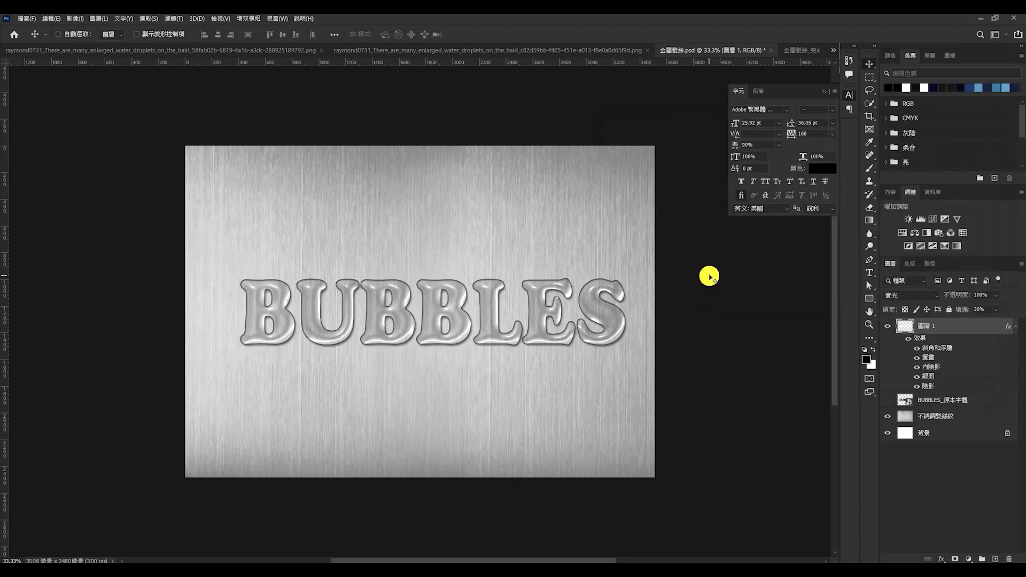